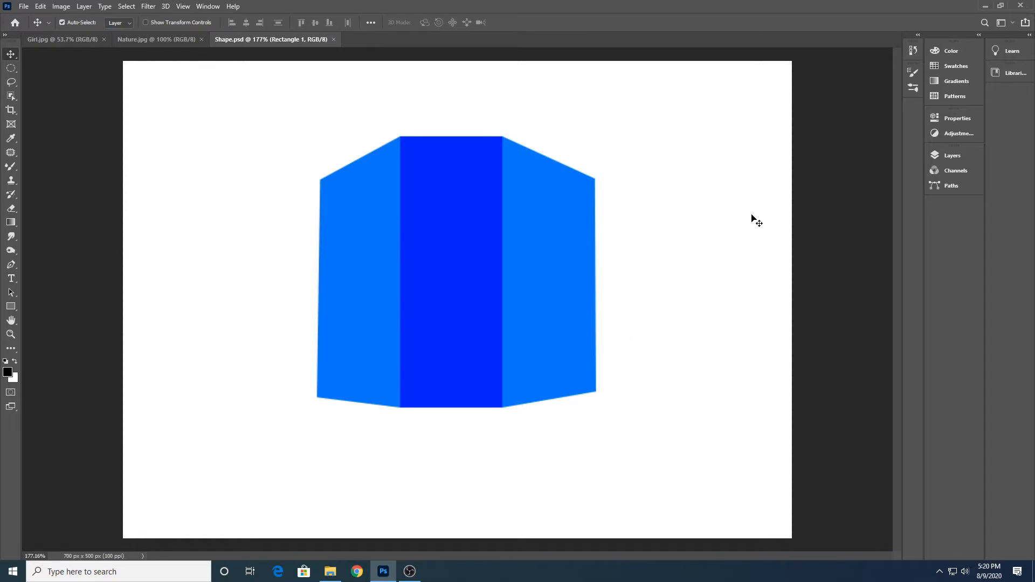
- Duplicate the Girl.jpg image as a new document named "Girl copy"
click(71, 41)
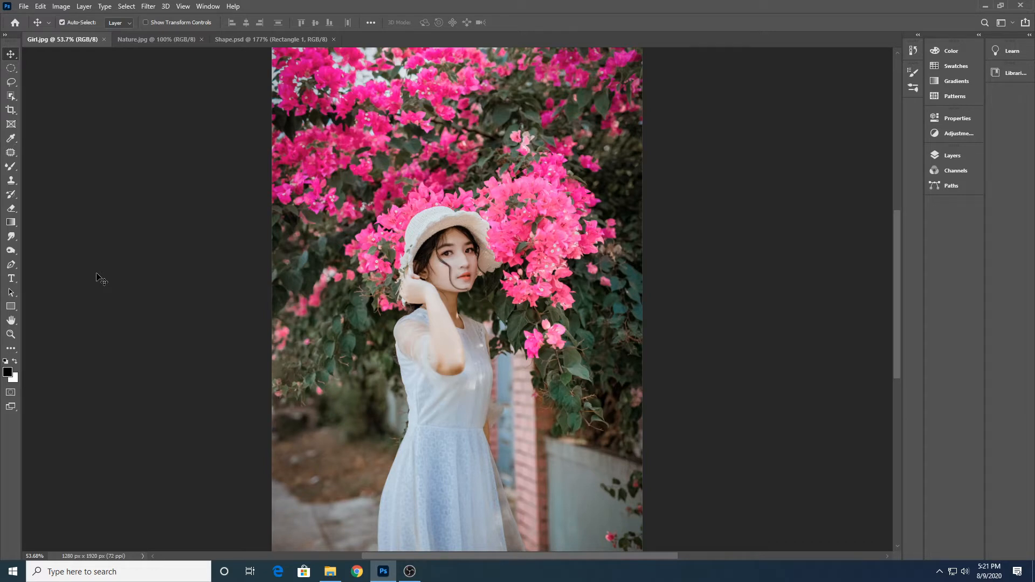
click(60, 6)
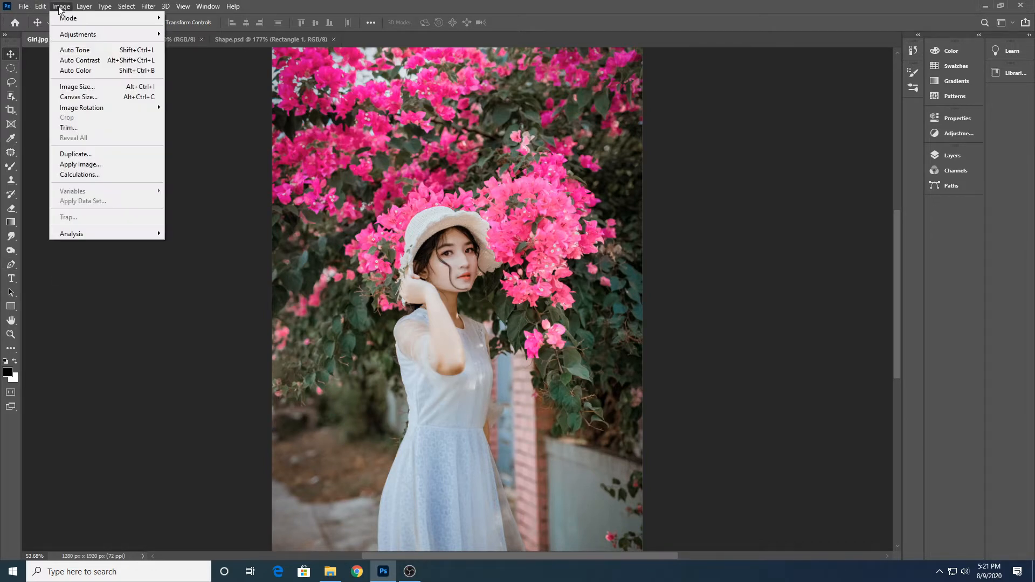
click(115, 157)
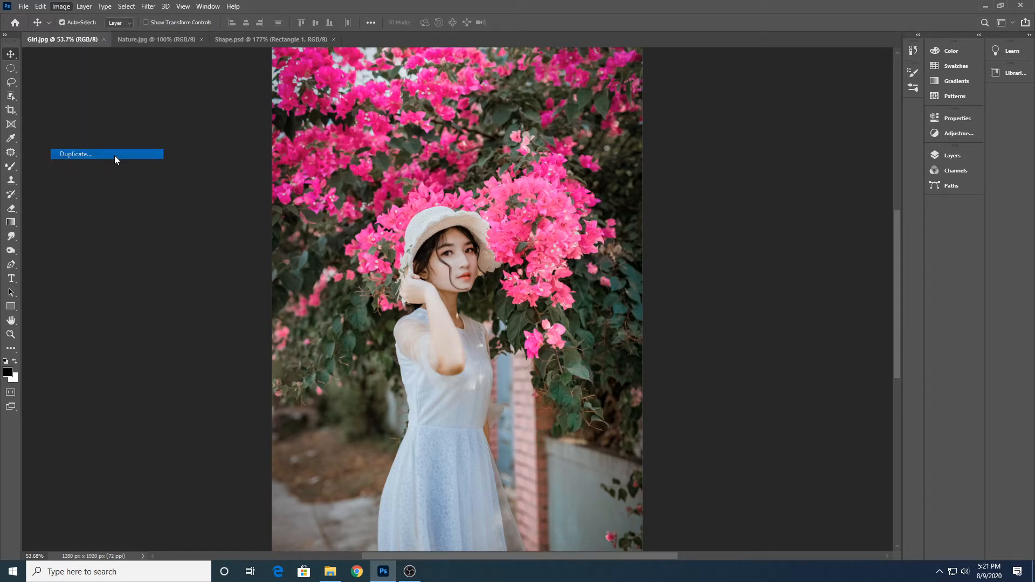
drag(474, 149, 420, 145)
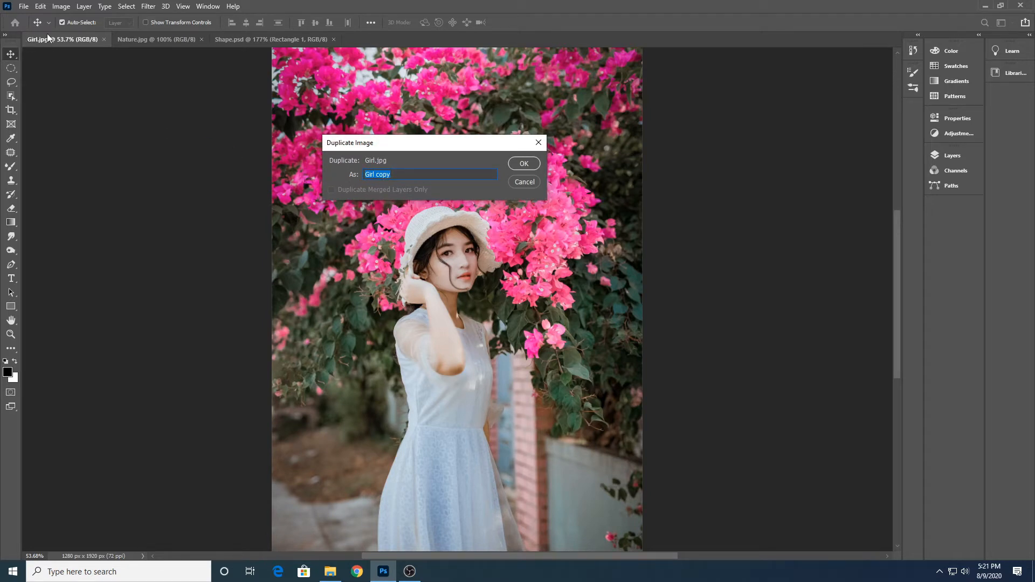
double_click(379, 175)
click(426, 173)
click(524, 164)
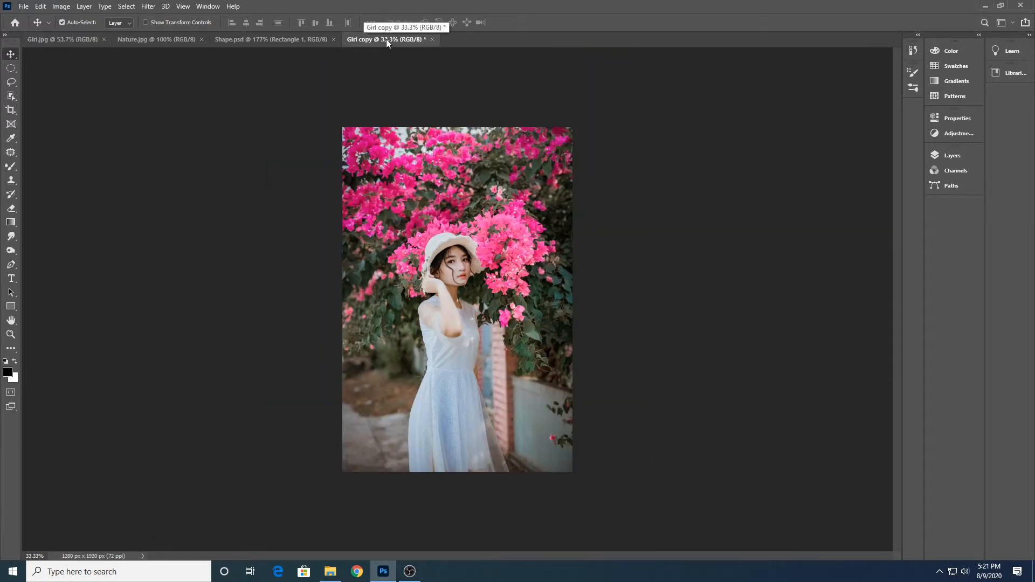
- Place the Girl copy document directly after Girl.jpg in the document order and compare the two
drag(383, 45, 138, 42)
click(63, 38)
click(147, 40)
scroll(467, 197, up, 2)
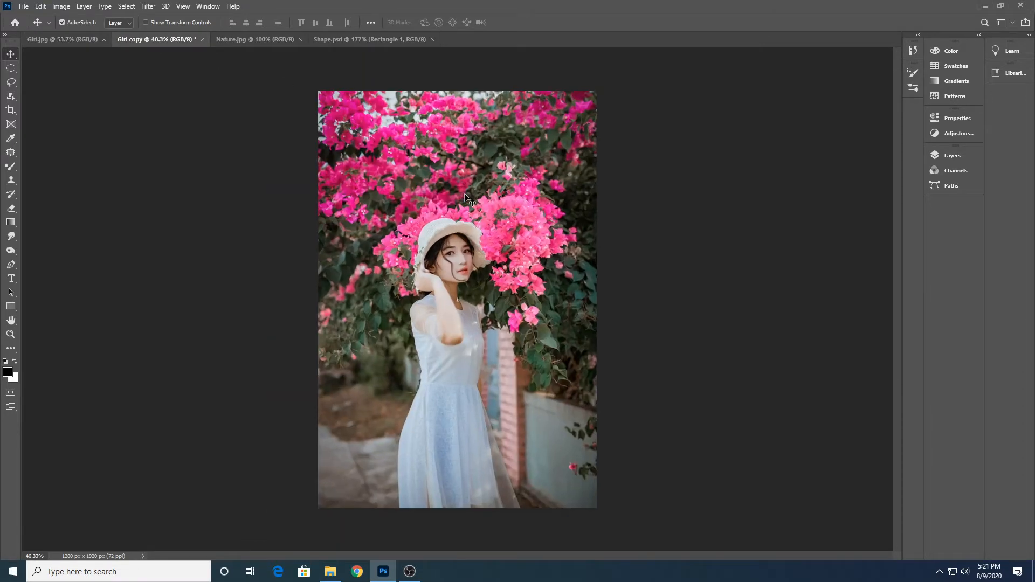
scroll(467, 198, up, 1)
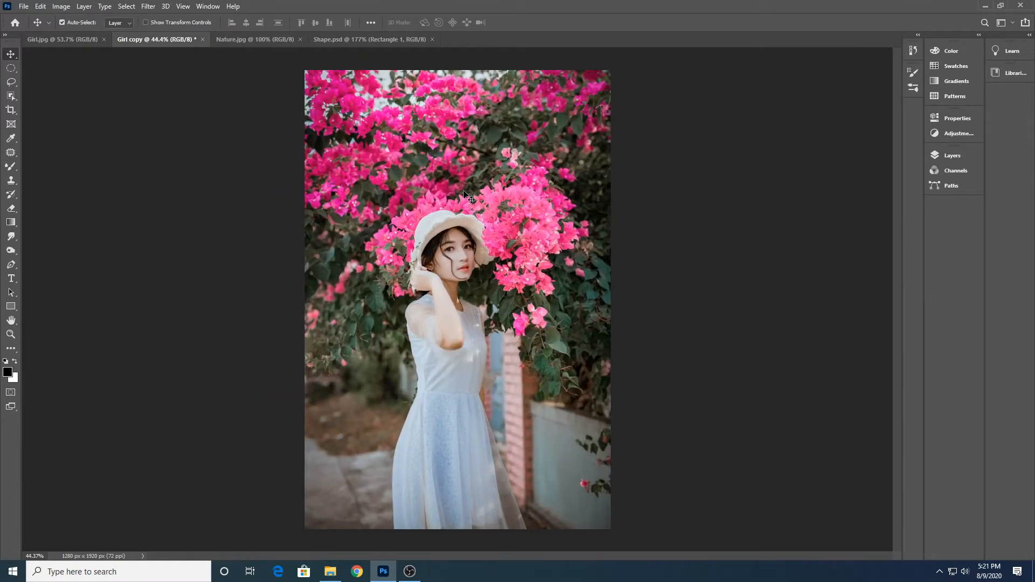
- Duplicate the Nature.jpg image as a new document named "Nature copy"
click(247, 40)
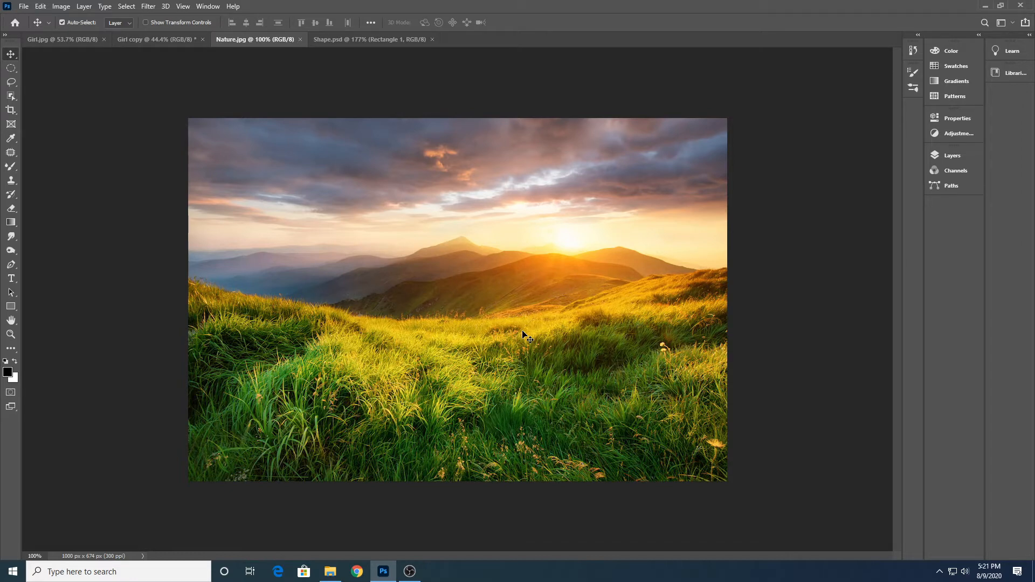
key(alt+i)
key(d)
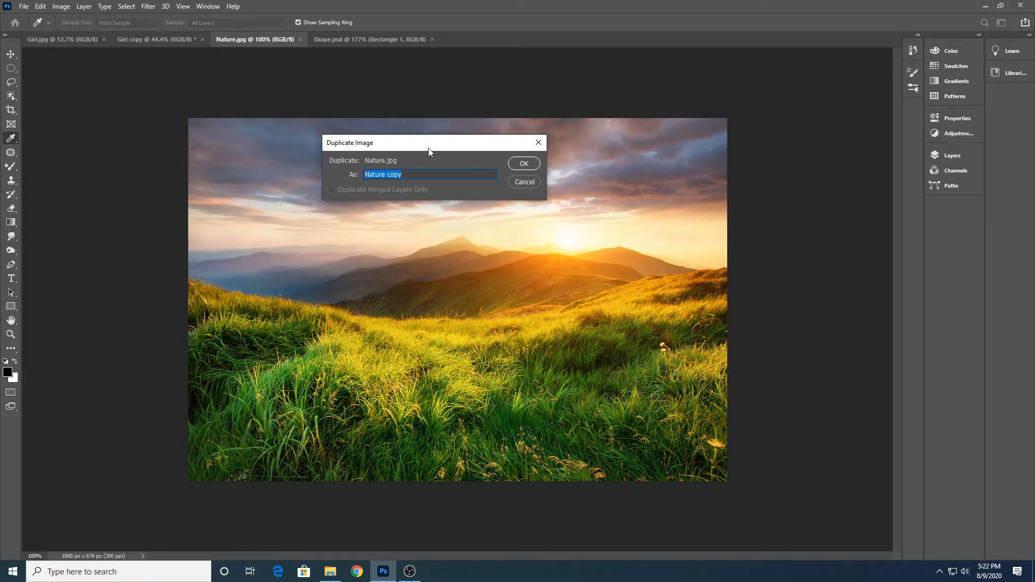
drag(428, 148, 455, 143)
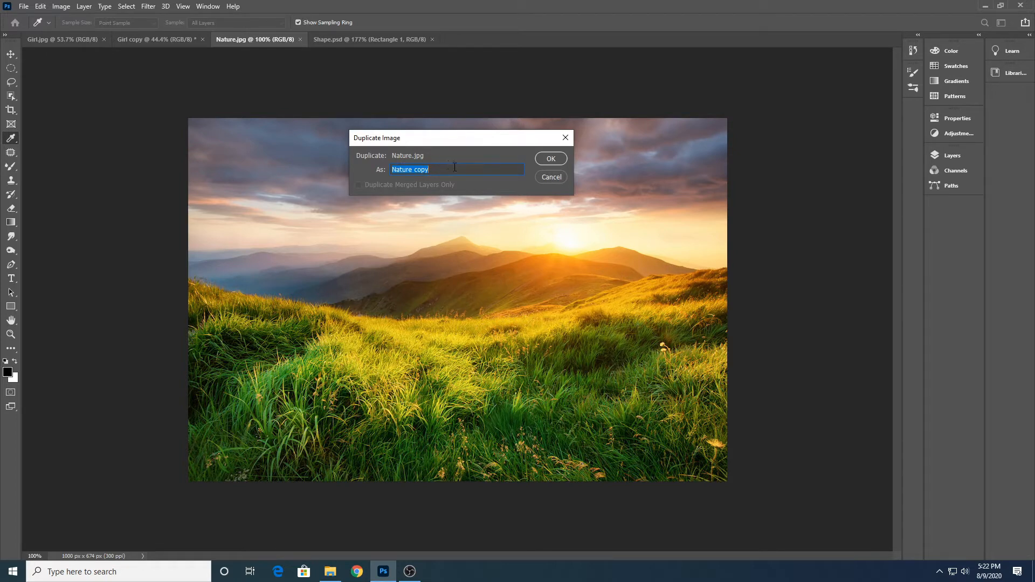
click(553, 159)
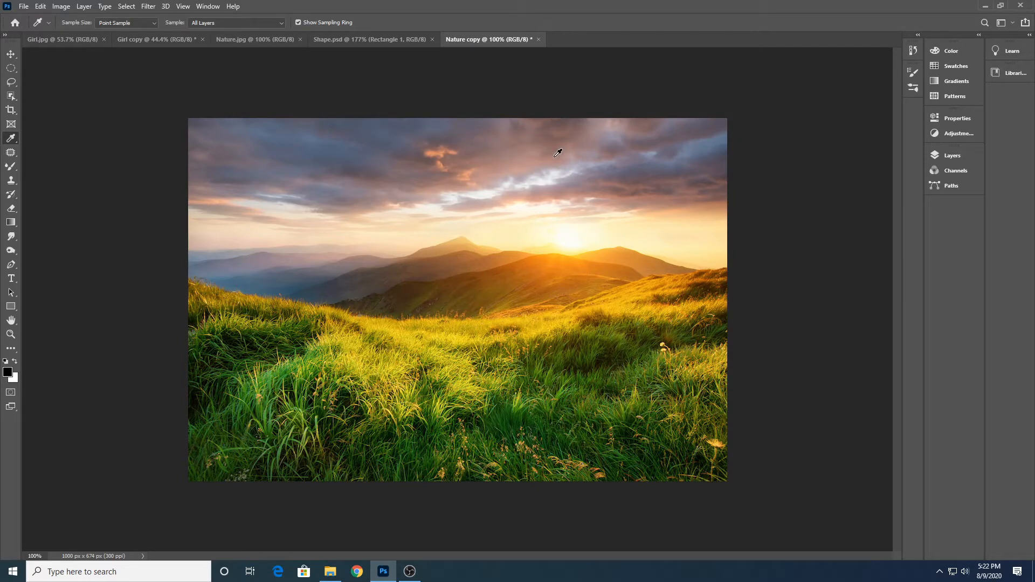
- Place the Nature copy document directly after Nature.jpg in the document order and compare the two
scroll(323, 209, up, 1)
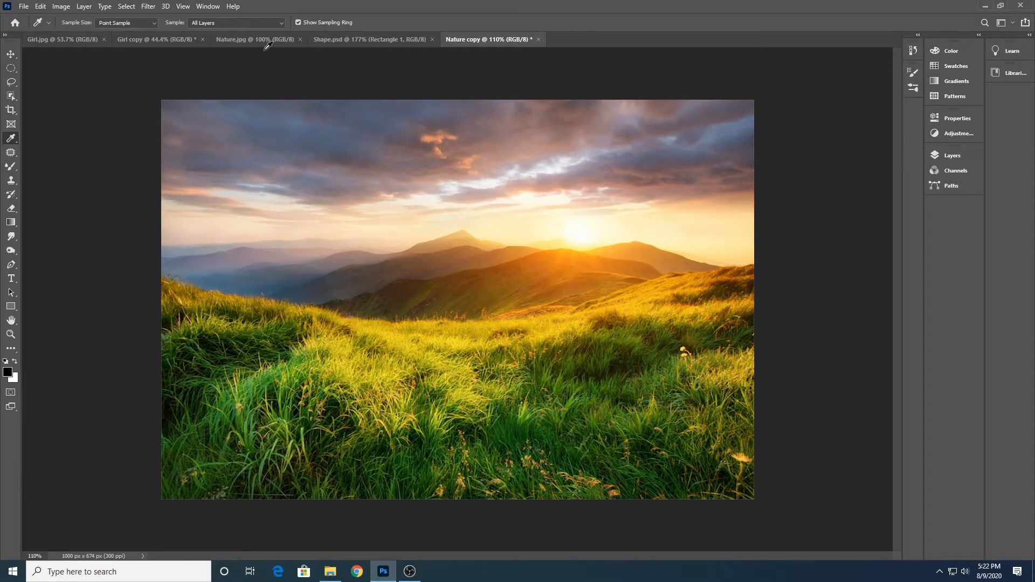
drag(477, 39, 333, 36)
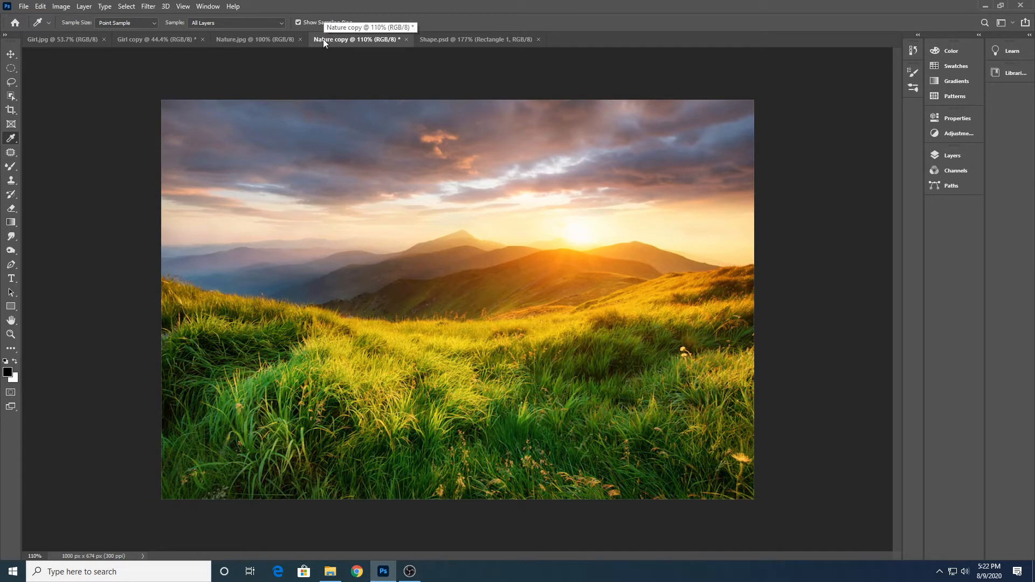
click(273, 41)
click(354, 41)
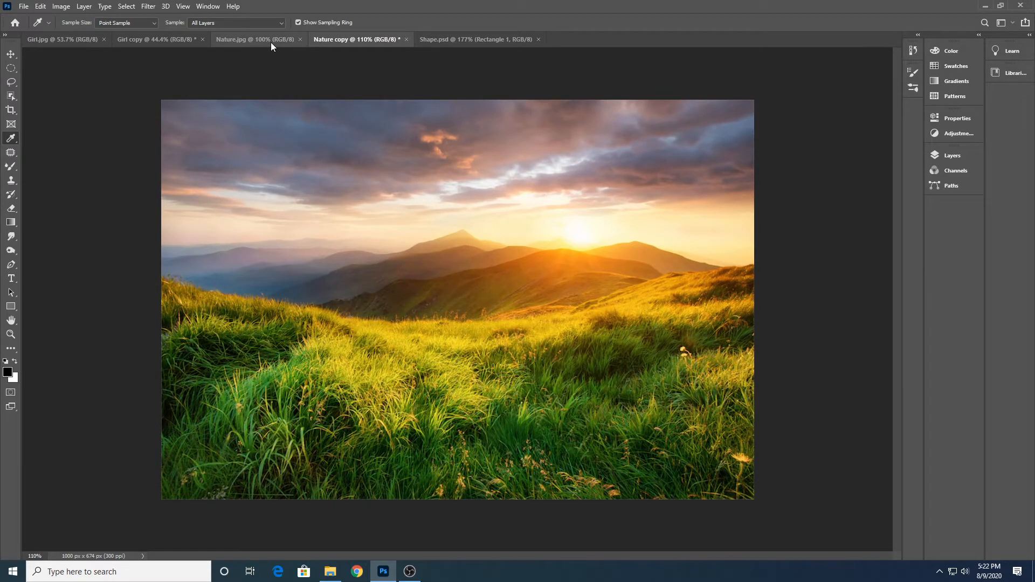
- Fit the Nature copy and Nature.jpg images on screen
click(10, 54)
key(z)
key(z)
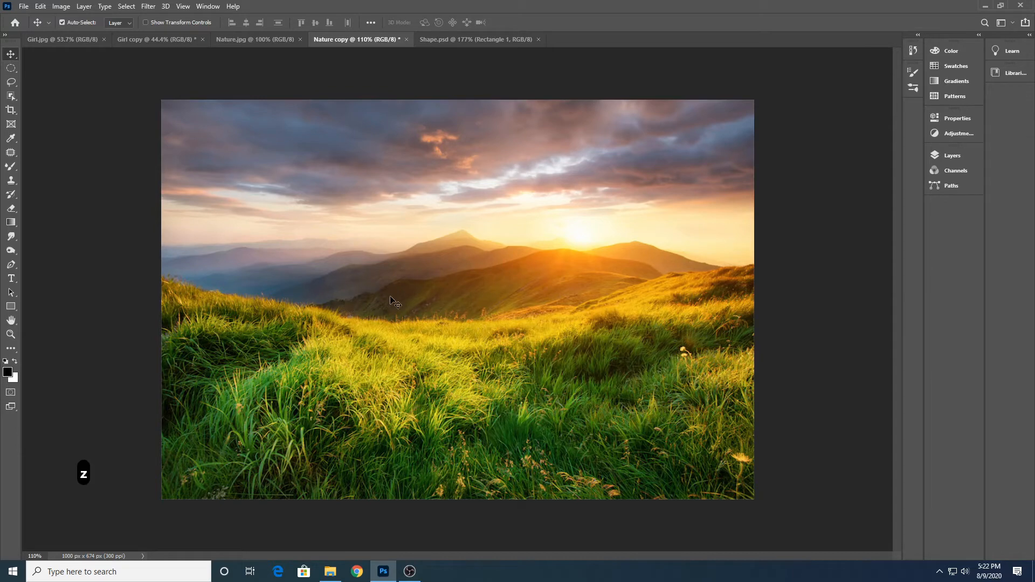
right_click(396, 293)
click(412, 297)
click(282, 42)
right_click(352, 155)
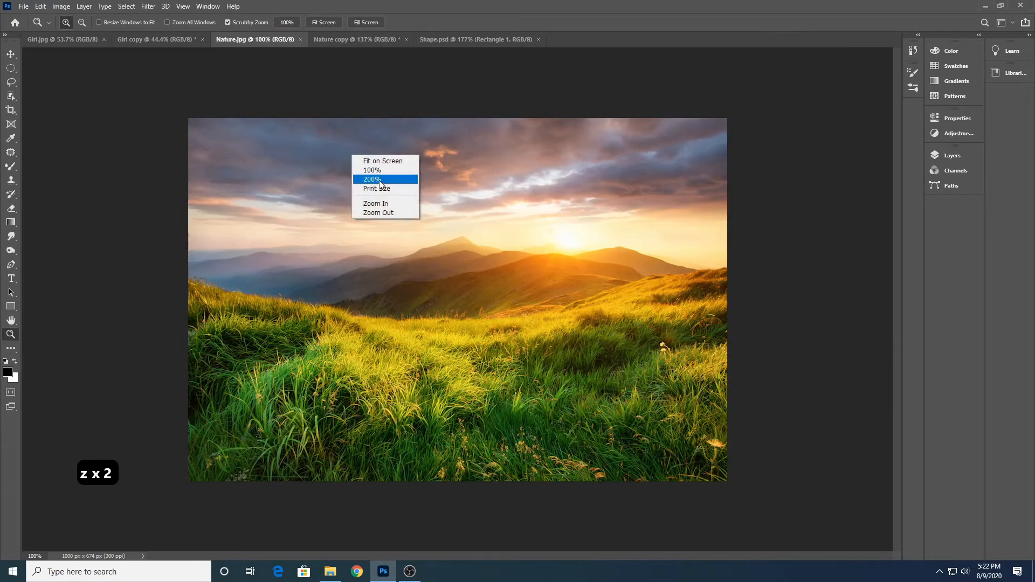
click(418, 158)
- Fit the Girl copy and Girl.jpg images on screen
click(154, 44)
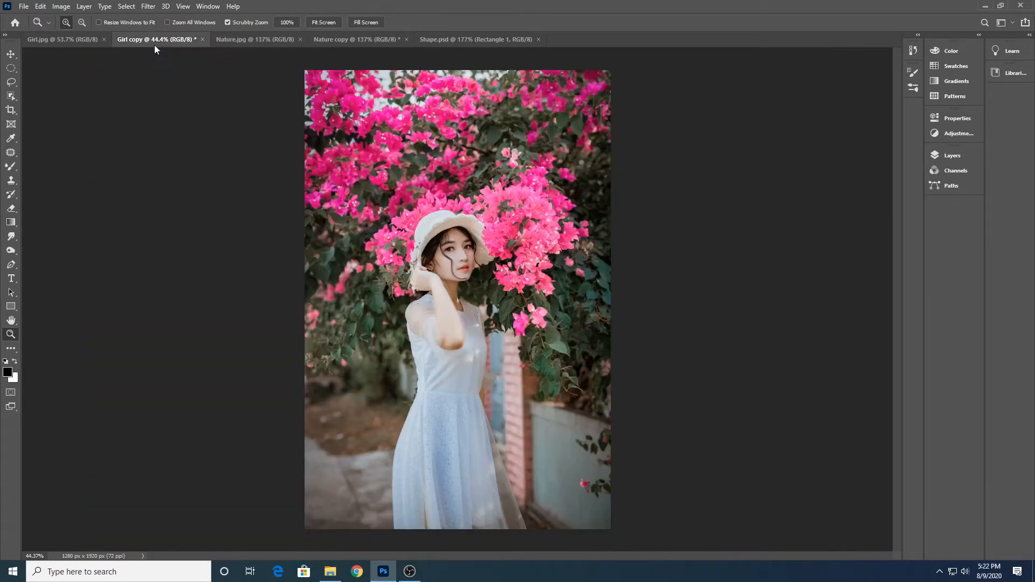
right_click(457, 156)
click(485, 163)
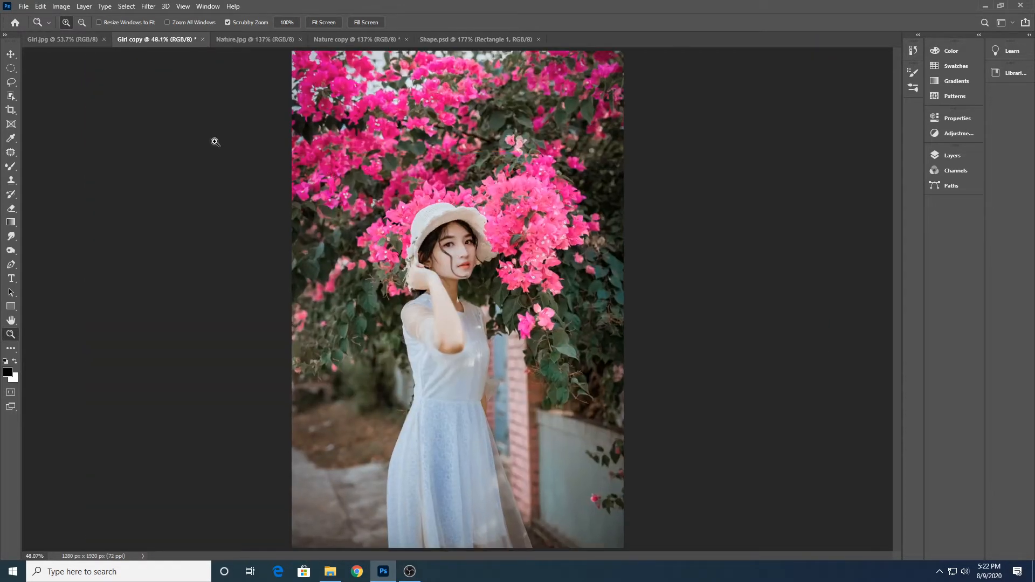
click(70, 42)
right_click(361, 157)
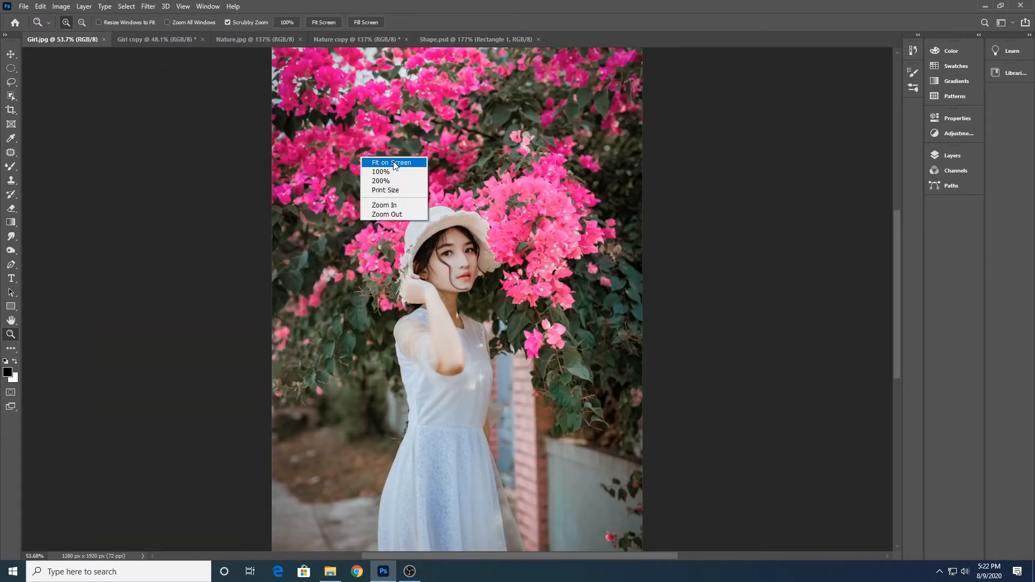
click(388, 162)
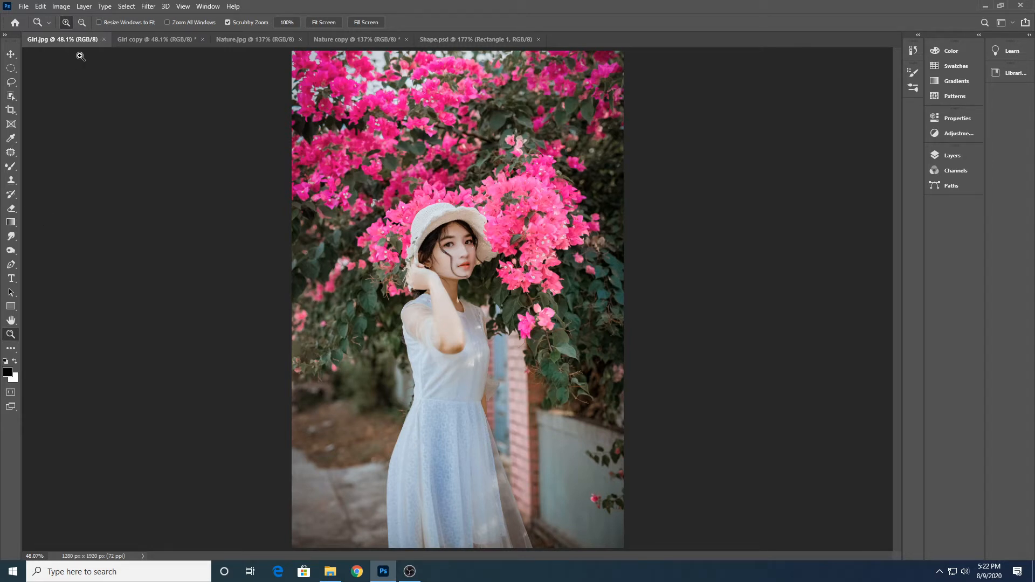
- Activate the Blur tool in the Girl copy document and set its brush size to 150
click(174, 39)
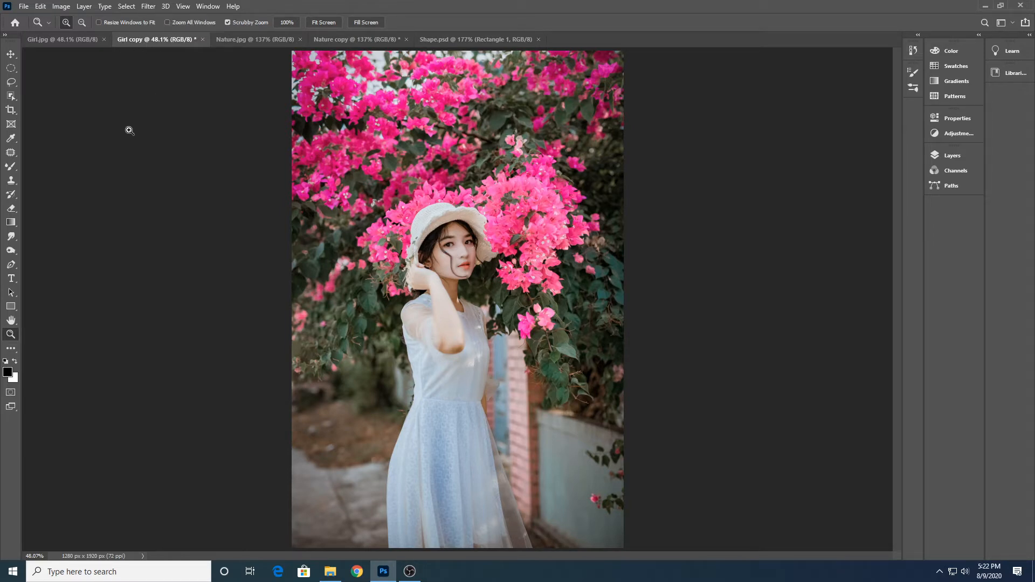
click(10, 236)
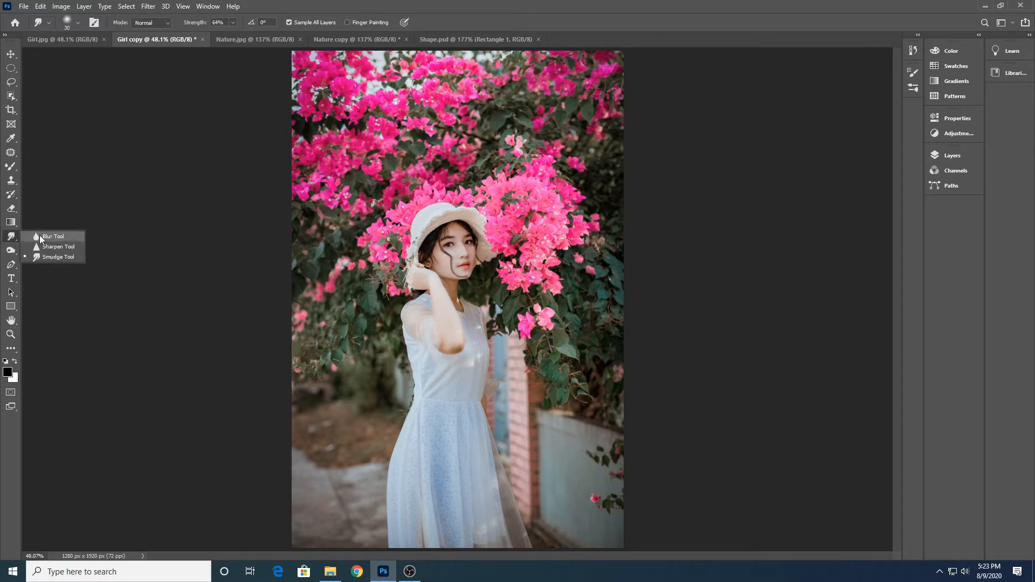
click(52, 238)
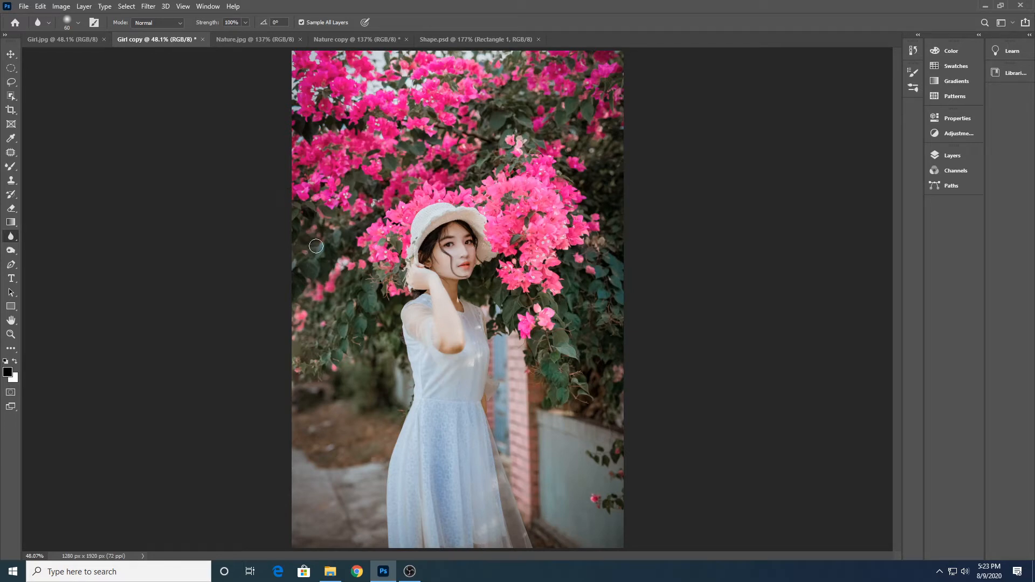
key(bracketright)
key(bracketright)
key(bracketright)
key(bracketright)
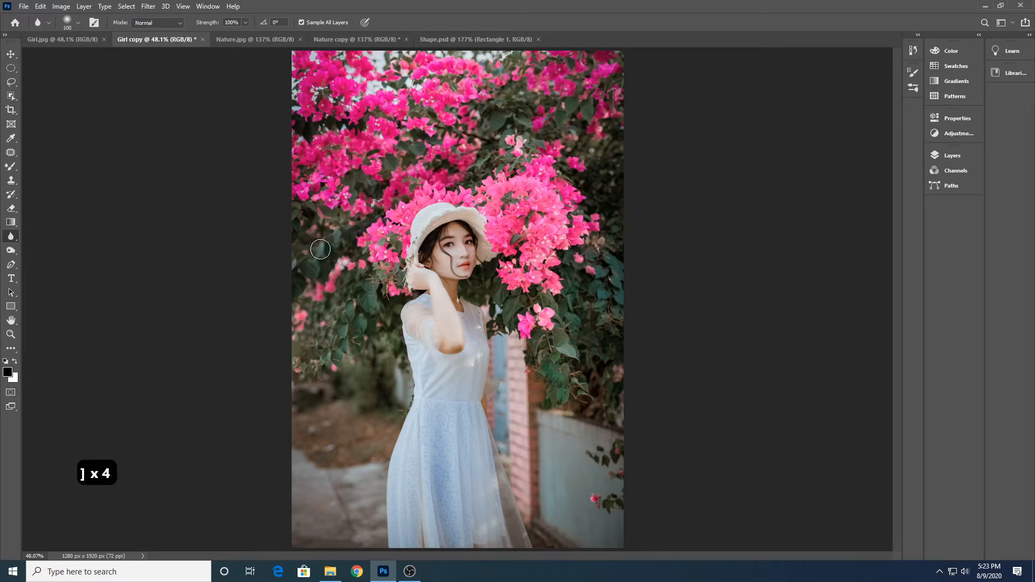
key(bracketright)
key(bracketright)
key(bracketright)
key(bracketright)
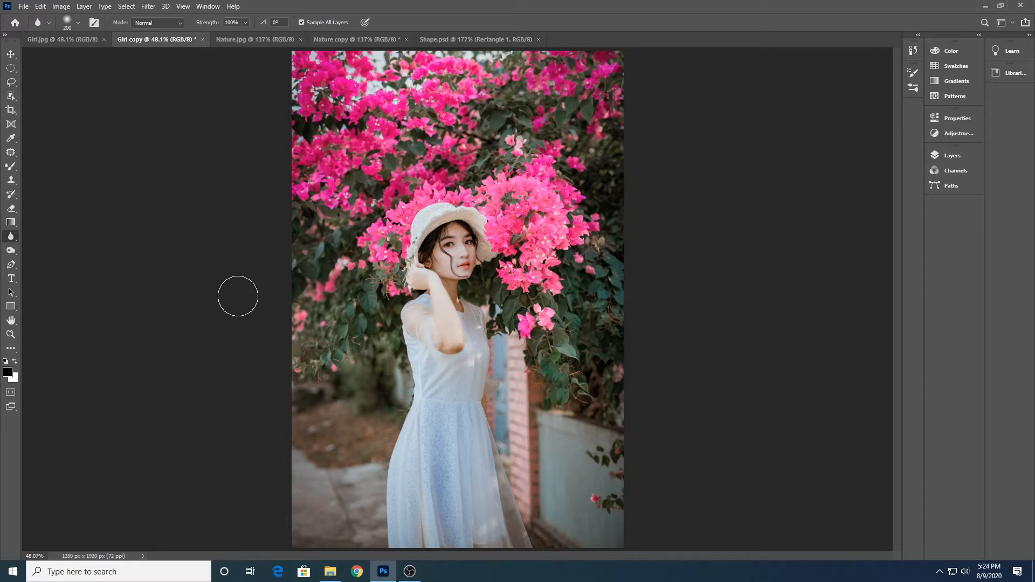
key(bracketleft)
key(bracketleft)
- Undo all the blur strokes made on the Girl copy image
key(ctrl+z)
key(ctrl+z)
key(ctrl+z)
key(ctrl+z)
key(ctrl+z)
key(ctrl+z)
key(ctrl+z)
key(ctrl+z)
key(ctrl+z)
key(ctrl+z)
key(ctrl+z)
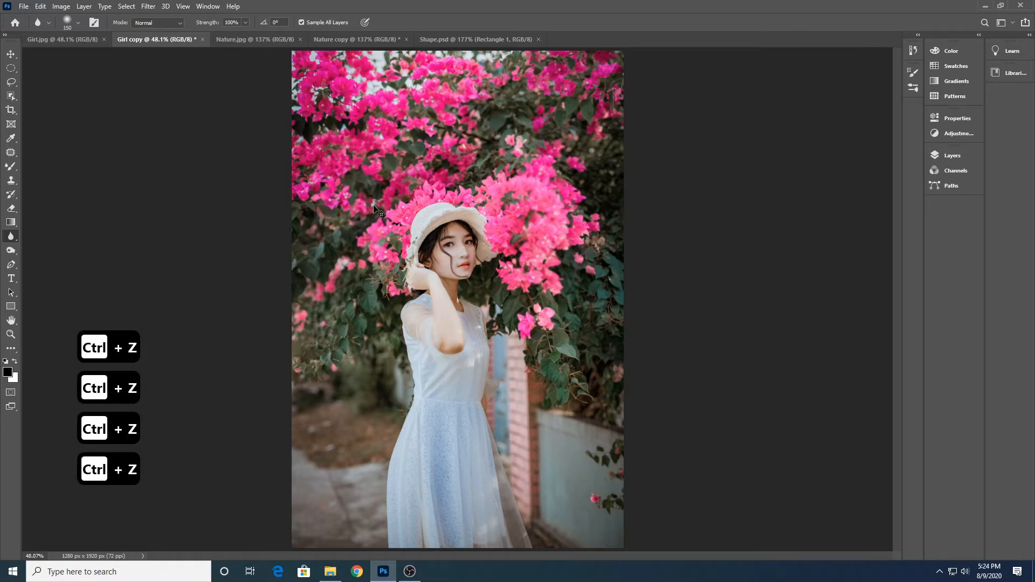
key(ctrl+z)
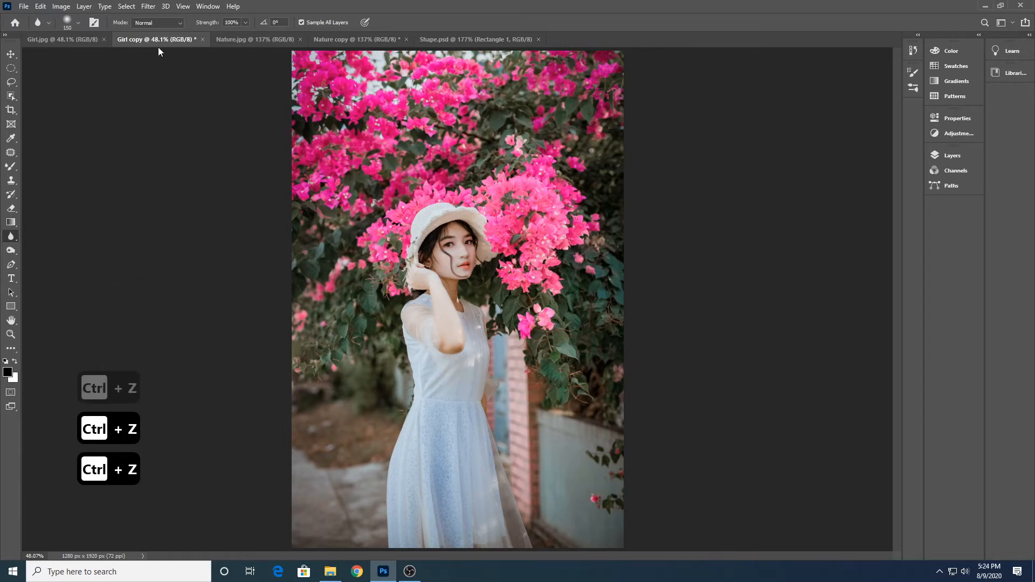
- Open the Image Size settings for Girl copy and switch the width unit to Pixels, Inches and back to Percent
click(61, 8)
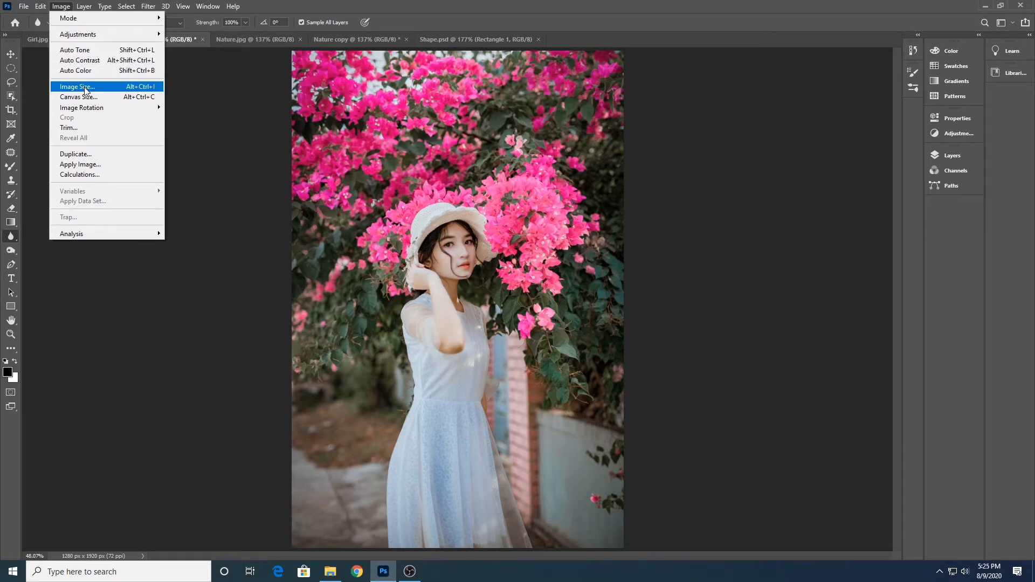
click(124, 87)
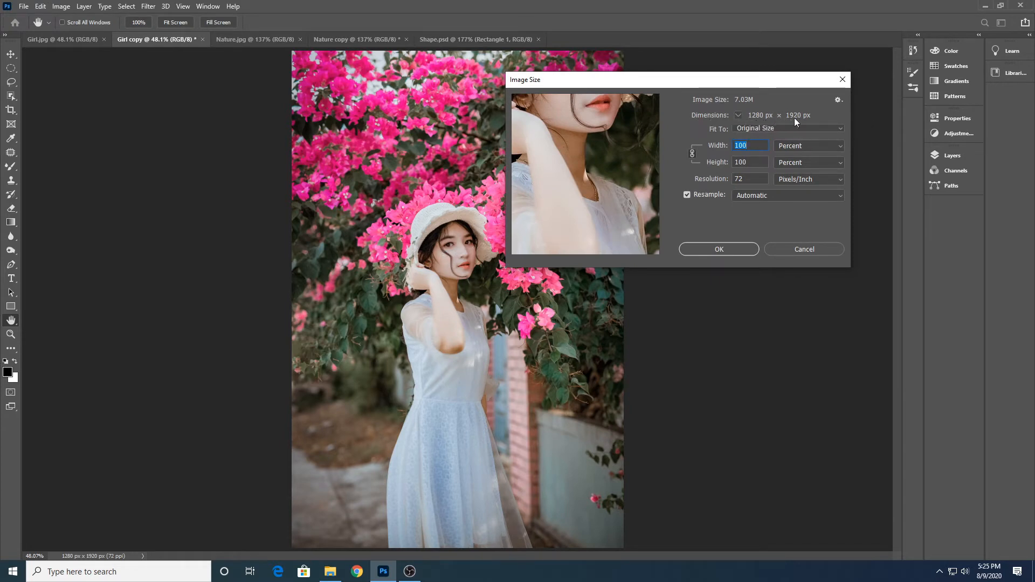
click(824, 146)
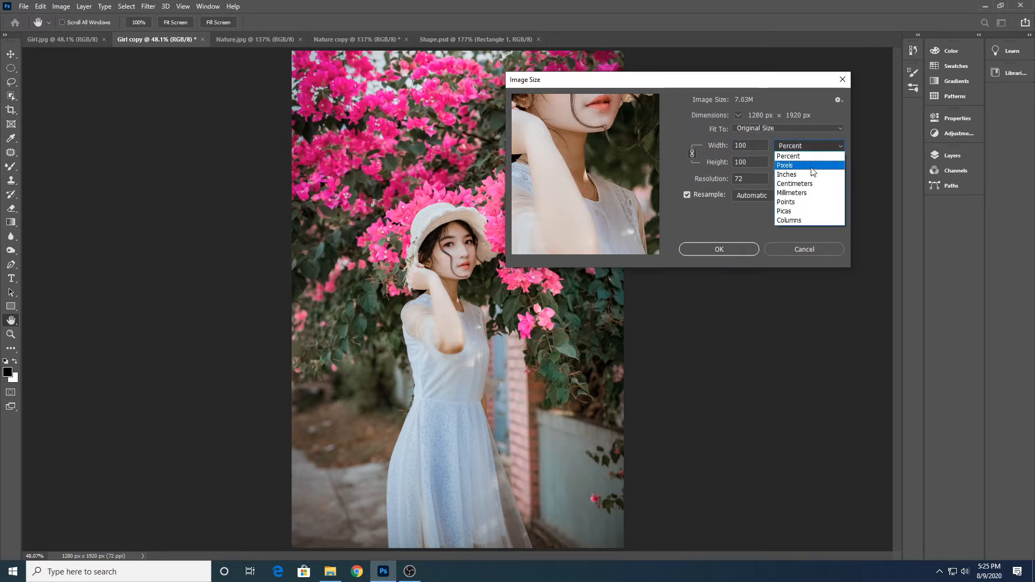
click(812, 165)
click(824, 150)
click(822, 174)
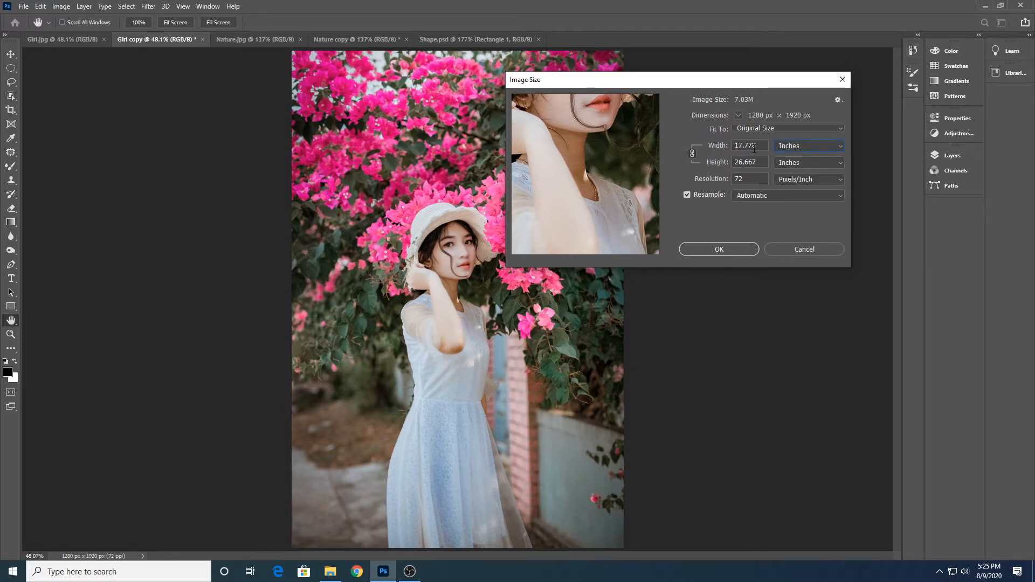
click(837, 147)
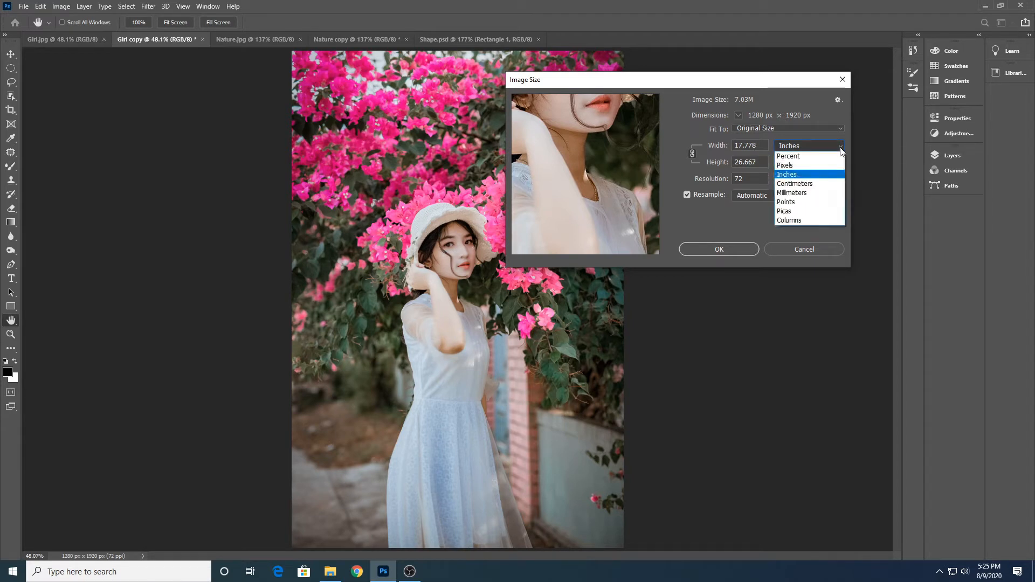
click(807, 158)
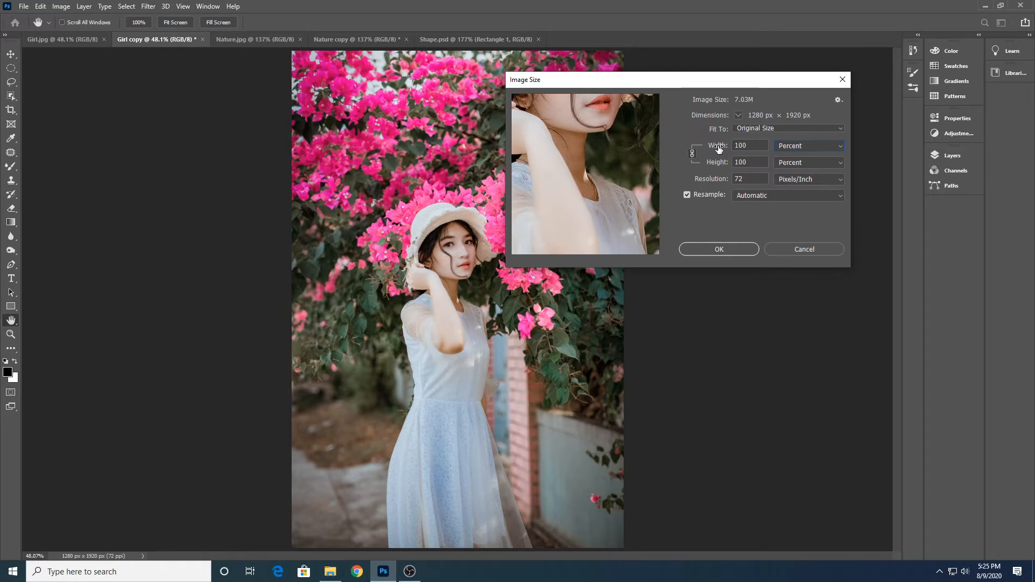
- Resize the Girl copy image to 30 percent of its width and height
drag(720, 149, 669, 151)
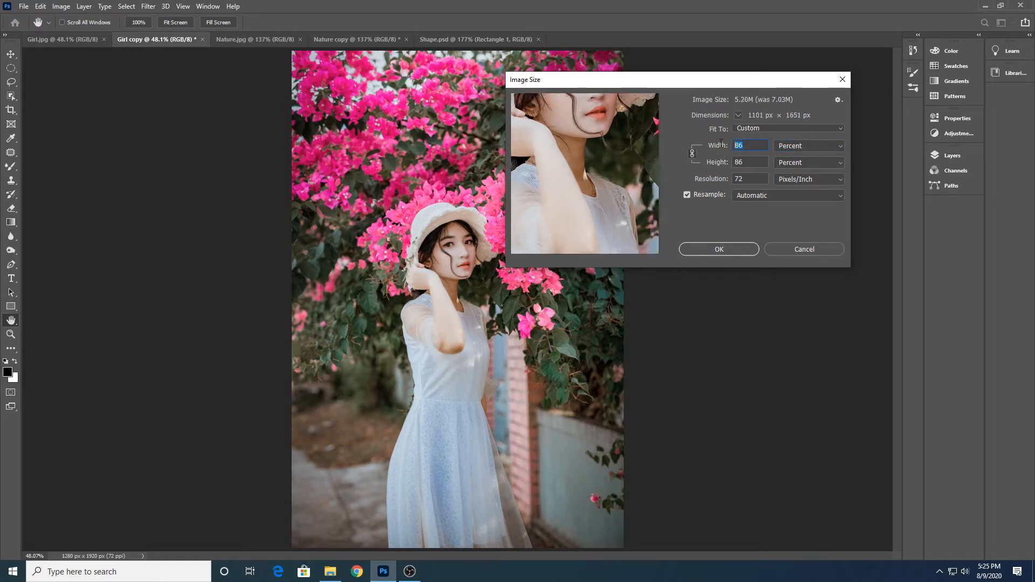
text(30)
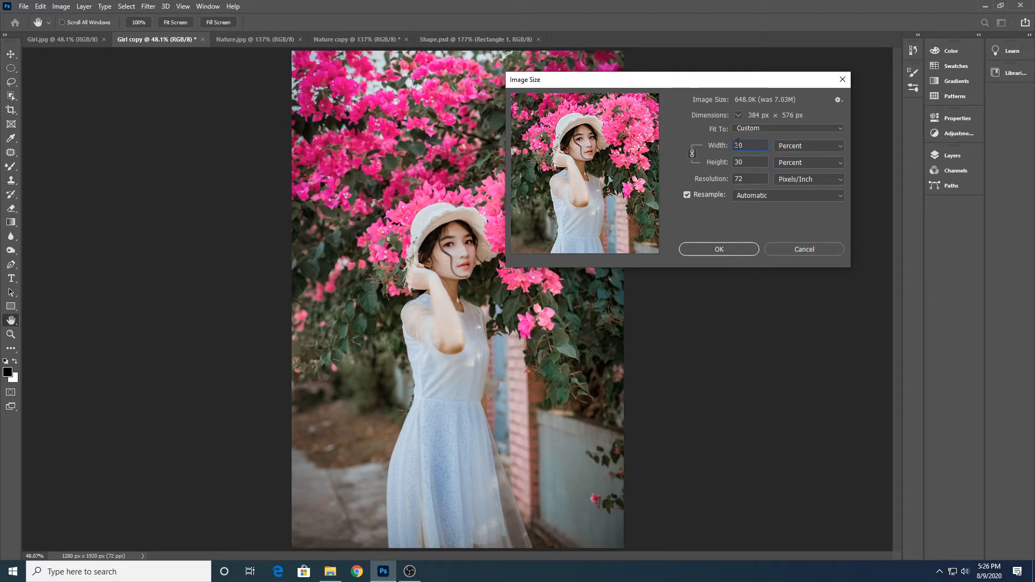
click(720, 248)
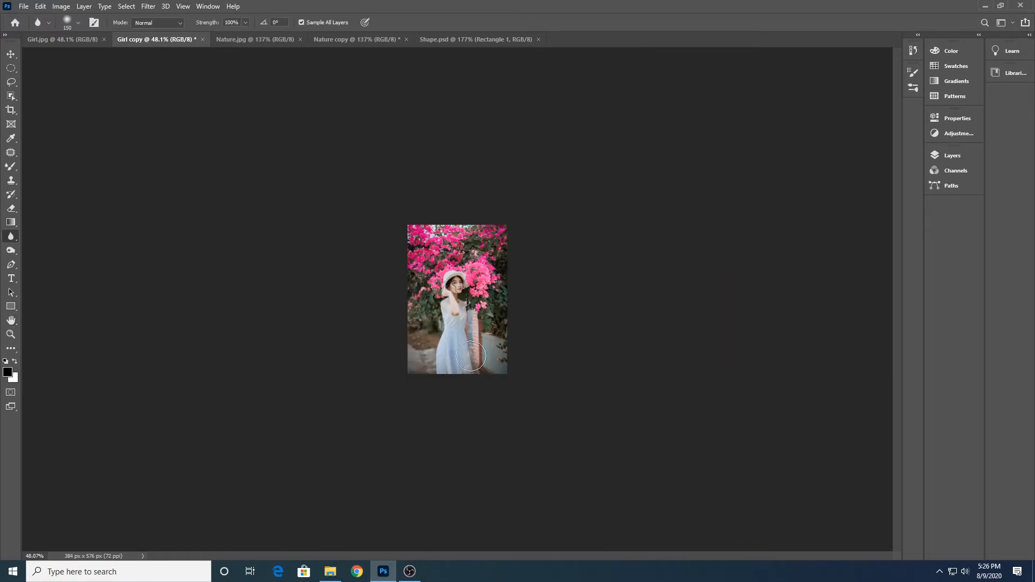
- Blur the flowers and the woman in the resized Girl copy with freehand Blur tool strokes
scroll(509, 291, up, 5)
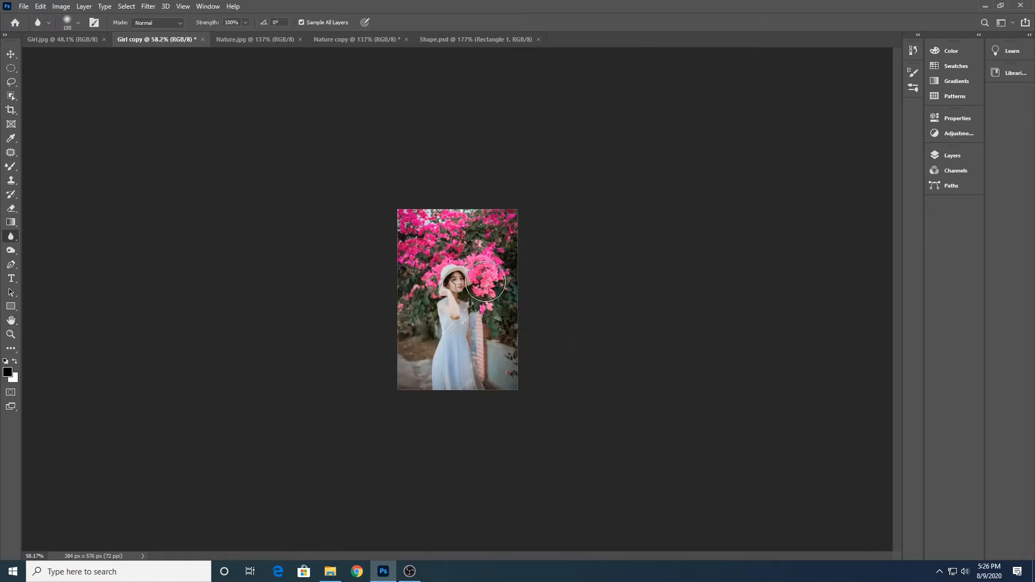
scroll(517, 287, up, 4)
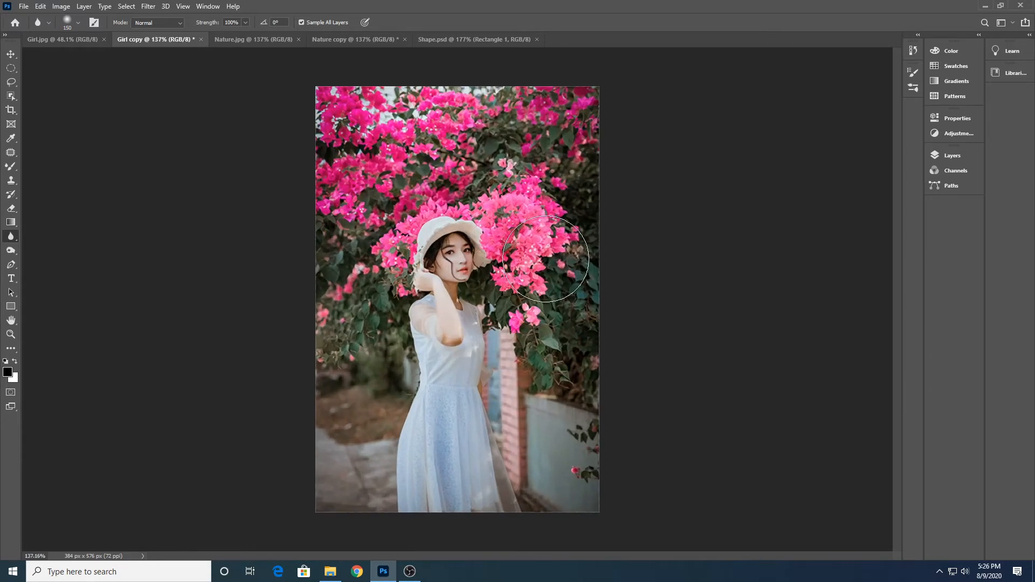
scroll(560, 259, down, 1)
scroll(560, 259, up, 1)
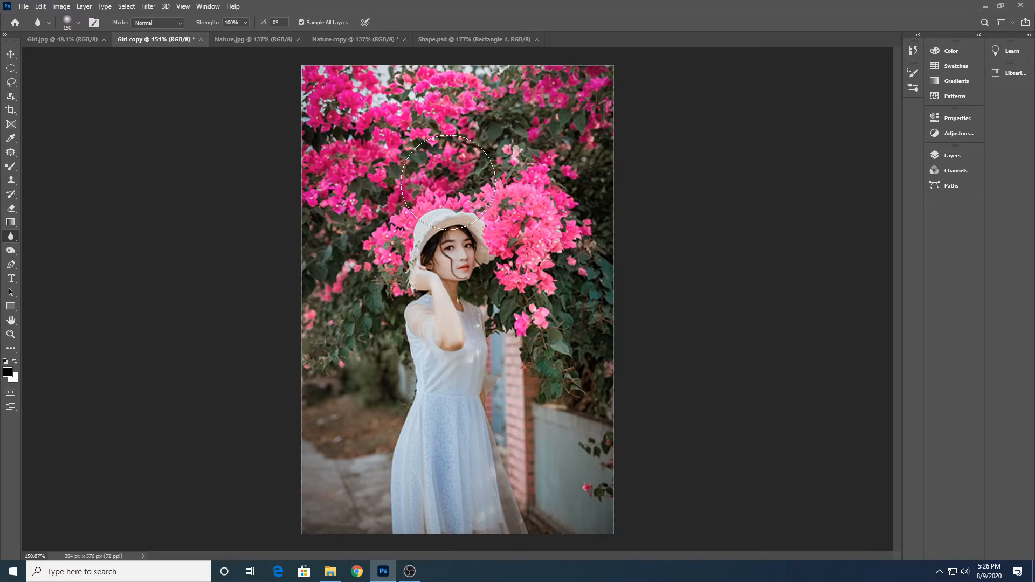
mouse_move(565, 117)
mouse_down()
mouse_move(559, 249)
mouse_move(562, 136)
mouse_move(578, 234)
mouse_move(547, 127)
mouse_move(424, 126)
mouse_move(355, 152)
mouse_move(396, 95)
mouse_move(499, 108)
mouse_move(366, 100)
mouse_move(349, 232)
mouse_move(336, 146)
mouse_move(343, 331)
mouse_move(355, 193)
mouse_move(470, 123)
mouse_move(540, 210)
mouse_move(462, 273)
mouse_move(451, 332)
mouse_move(514, 227)
mouse_move(442, 235)
mouse_move(596, 210)
mouse_move(569, 195)
mouse_move(446, 225)
mouse_move(505, 248)
mouse_move(545, 217)
mouse_move(520, 194)
mouse_move(448, 226)
mouse_move(550, 231)
mouse_move(445, 231)
mouse_move(443, 250)
mouse_move(472, 249)
mouse_move(470, 232)
mouse_move(442, 253)
mouse_move(510, 236)
mouse_move(517, 208)
mouse_move(504, 174)
mouse_move(430, 141)
mouse_move(377, 261)
mouse_move(359, 434)
mouse_move(349, 198)
mouse_move(479, 110)
mouse_move(532, 313)
mouse_move(537, 401)
mouse_move(576, 154)
mouse_move(505, 114)
mouse_move(391, 117)
mouse_move(501, 224)
mouse_up()
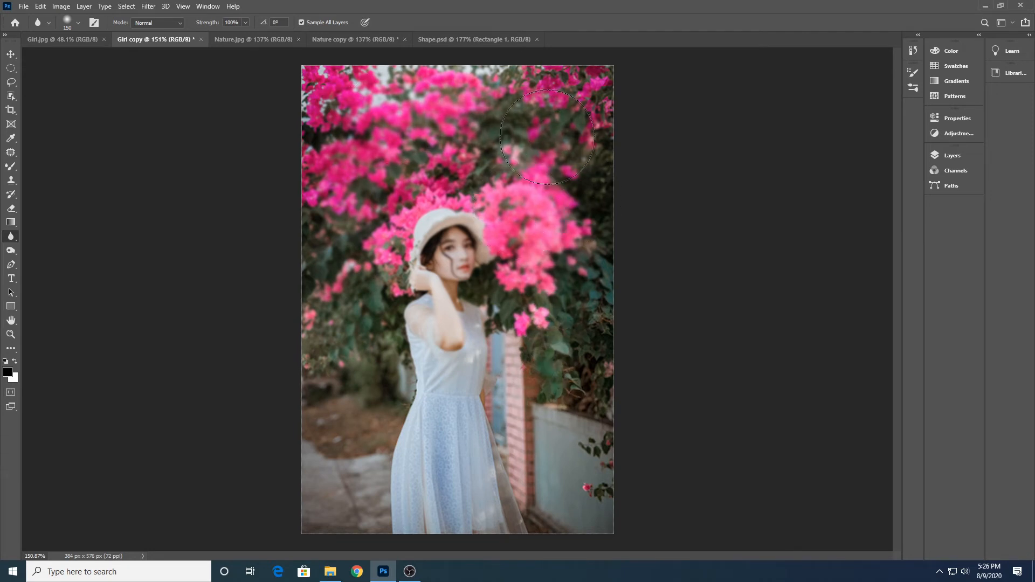
- Undo the blur strokes on Girl copy while keeping the image resize applied
key(ctrl+z)
key(ctrl+z)
key(ctrl+z)
key(ctrl+z)
key(ctrl+z)
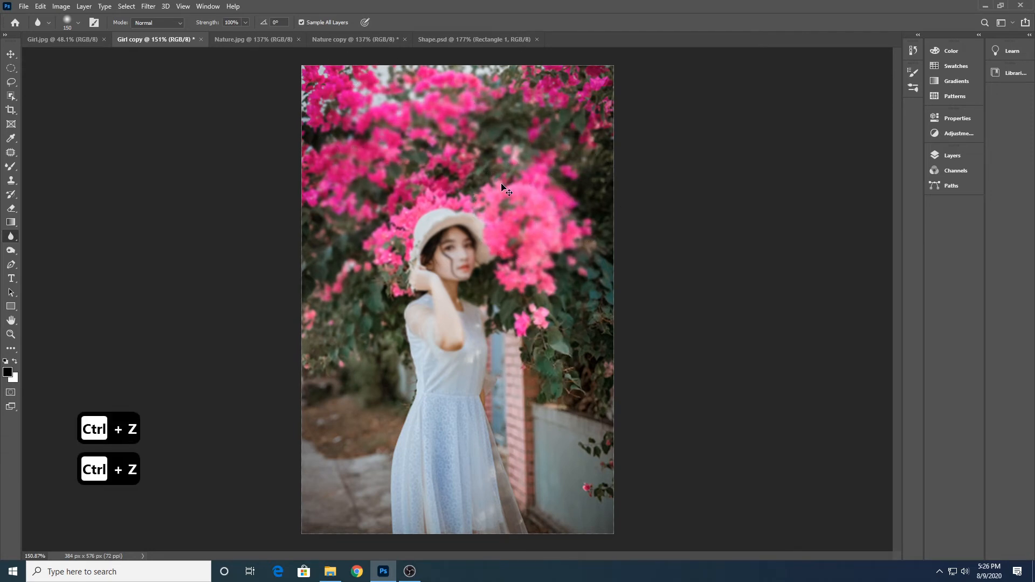
key(ctrl+z)
key(ctrl+z)
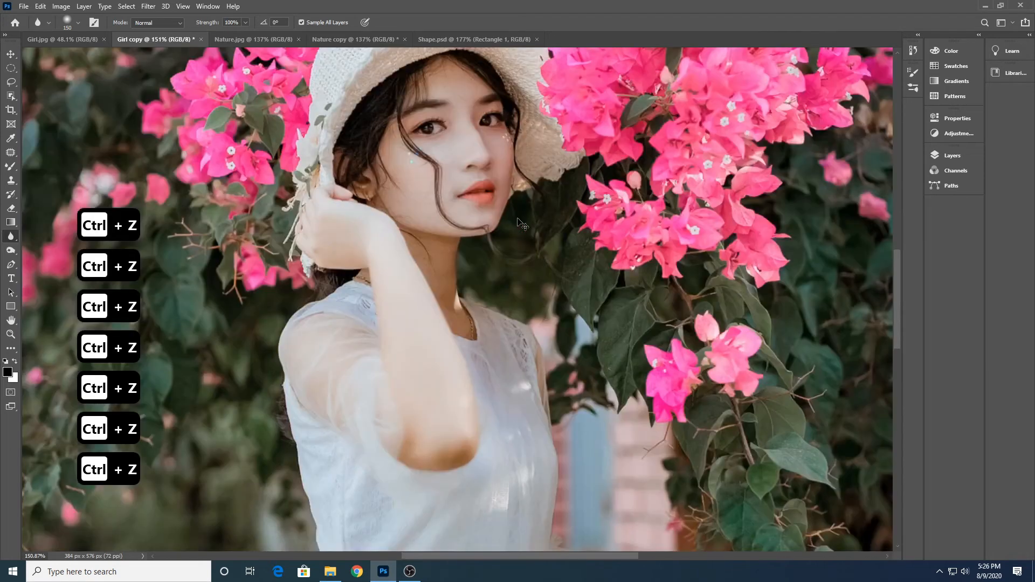
key(ctrl+shift+z)
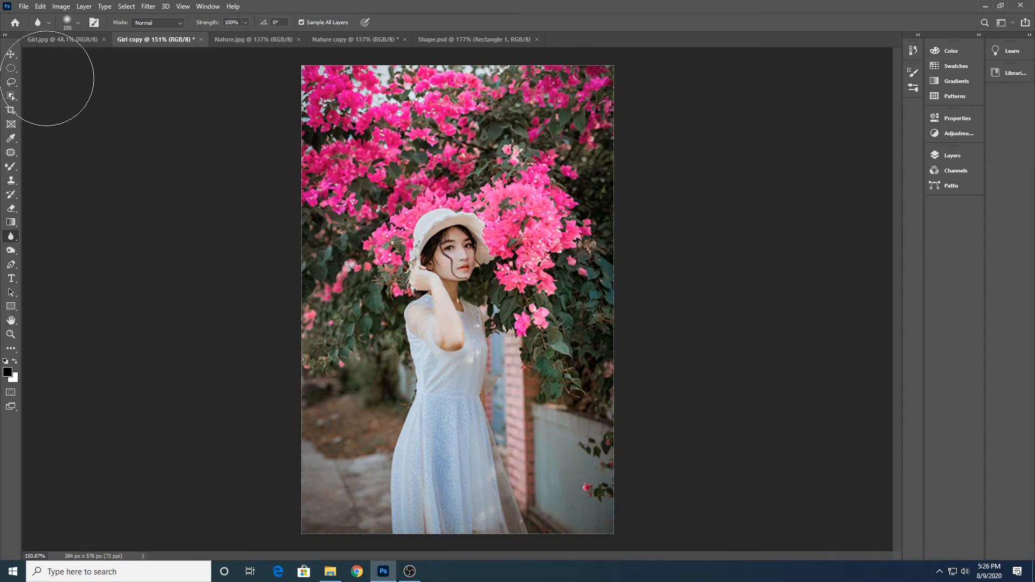
- Select the woman in Girl copy automatically using the Object Selection tool's Select Subject command
click(11, 99)
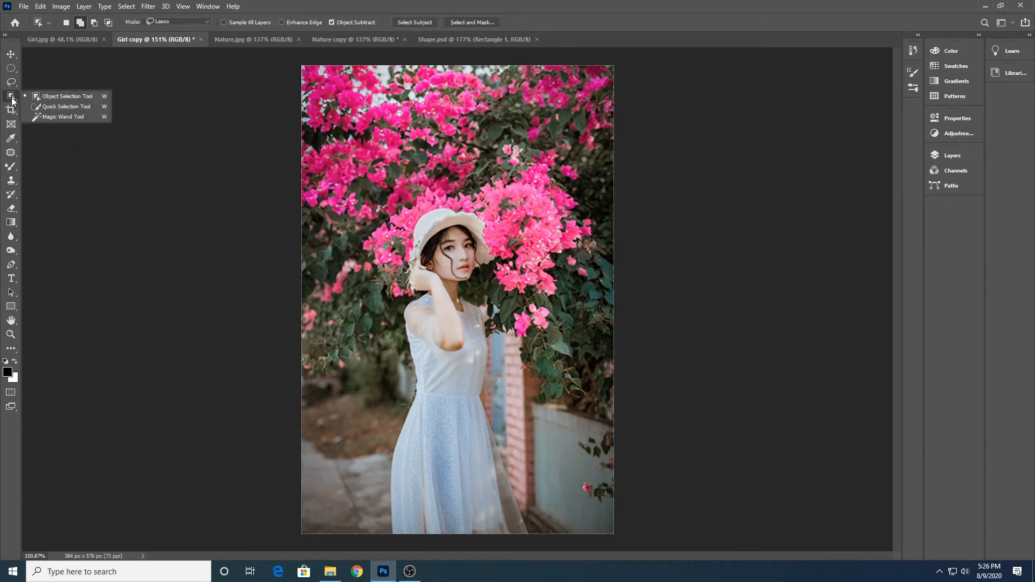
click(59, 96)
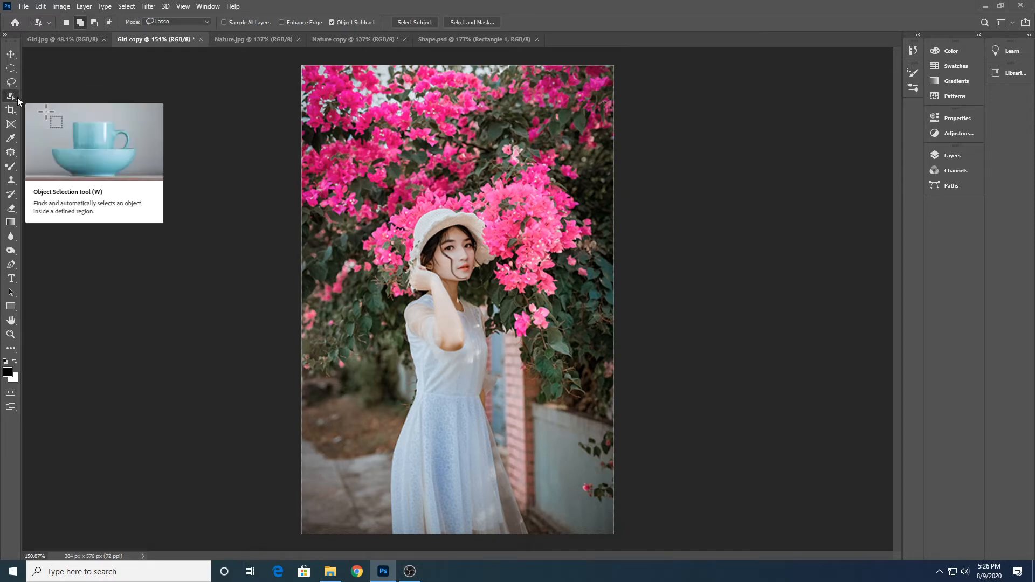
click(422, 23)
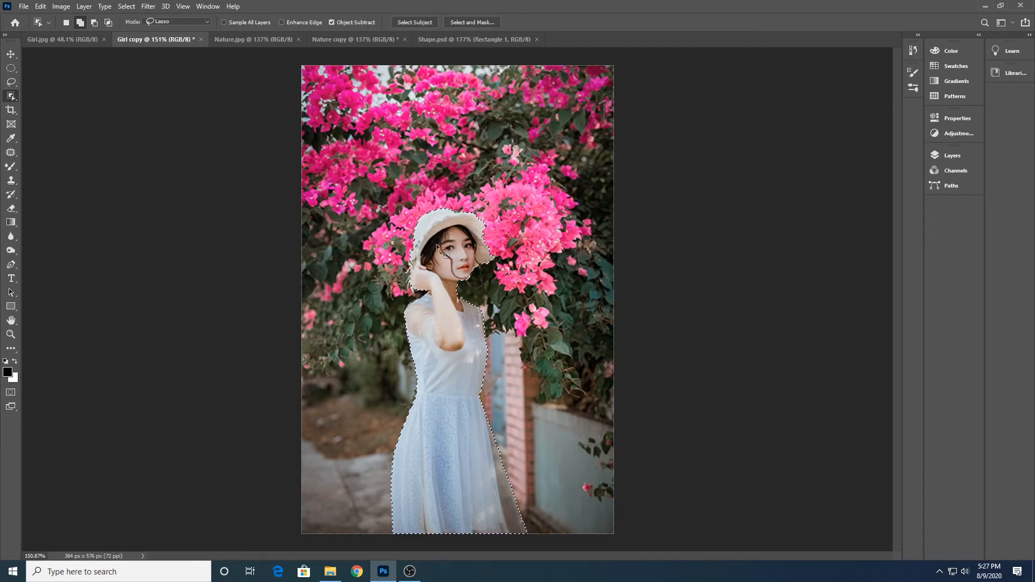
- Invert the selection, blur the whole background around the woman with the Blur tool, and deselect
click(11, 236)
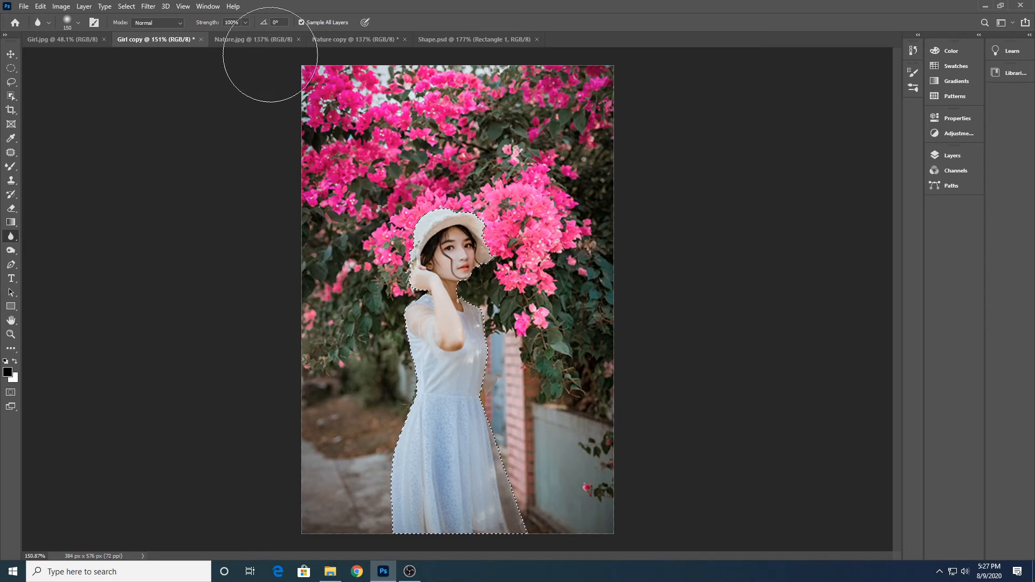
click(127, 7)
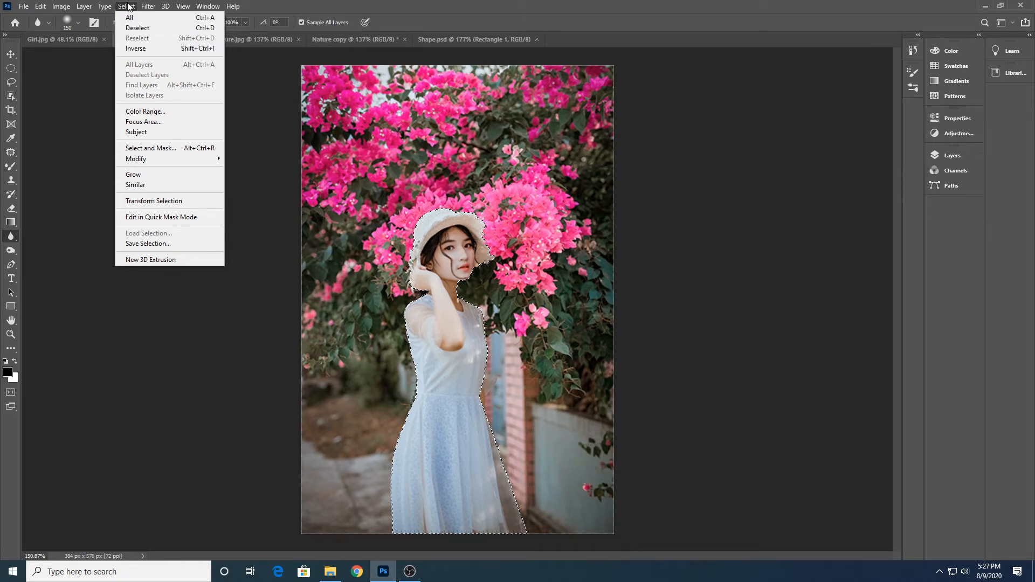
click(136, 48)
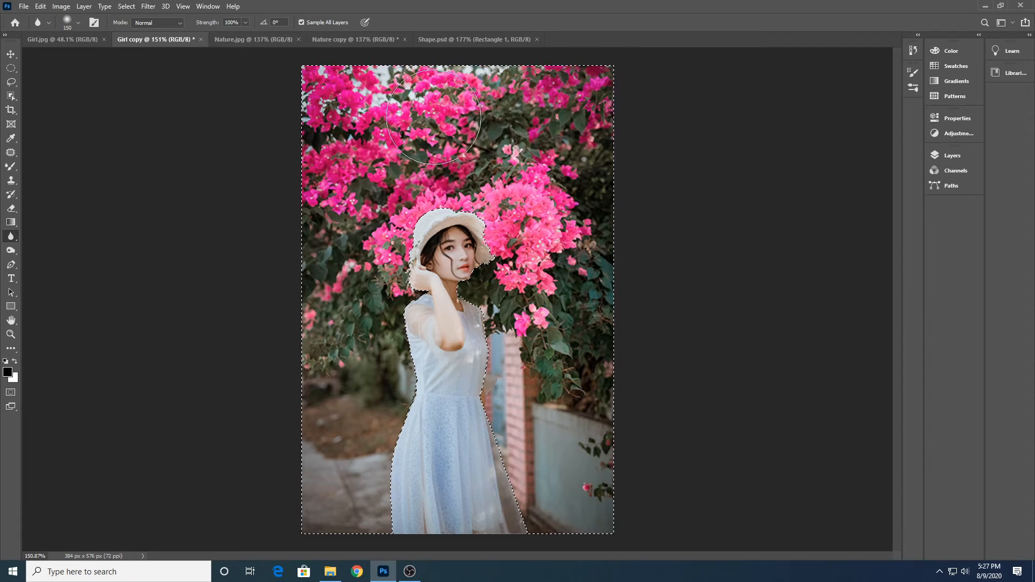
mouse_move(488, 107)
mouse_down()
mouse_move(533, 154)
mouse_move(425, 301)
mouse_move(535, 154)
mouse_move(333, 250)
mouse_move(483, 138)
mouse_move(410, 284)
mouse_move(263, 298)
mouse_up()
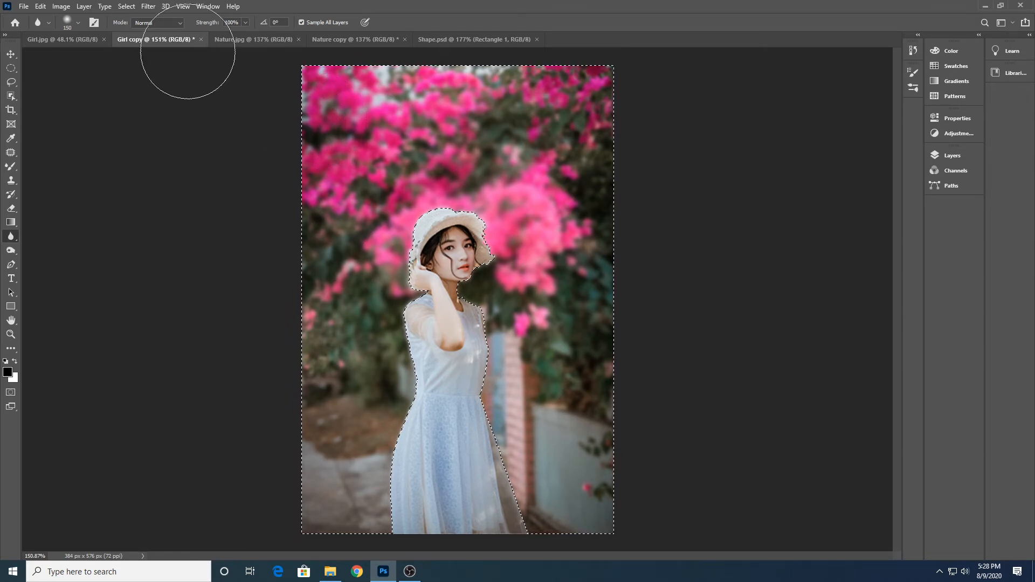
key(ctrl+d)
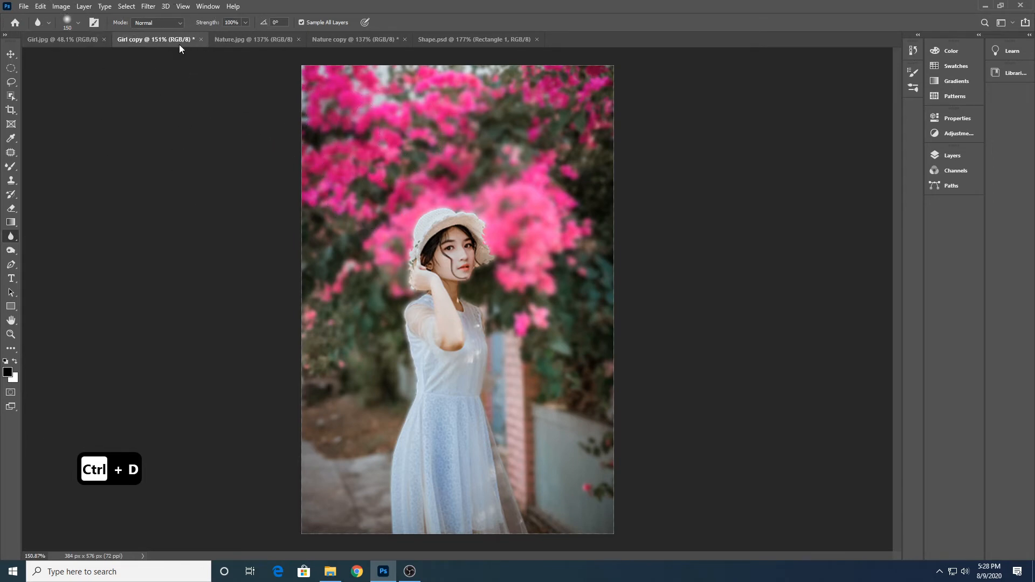
- Compare the blurred Girl copy with the original Girl.jpg, fitting the copy on screen for matching views
click(70, 38)
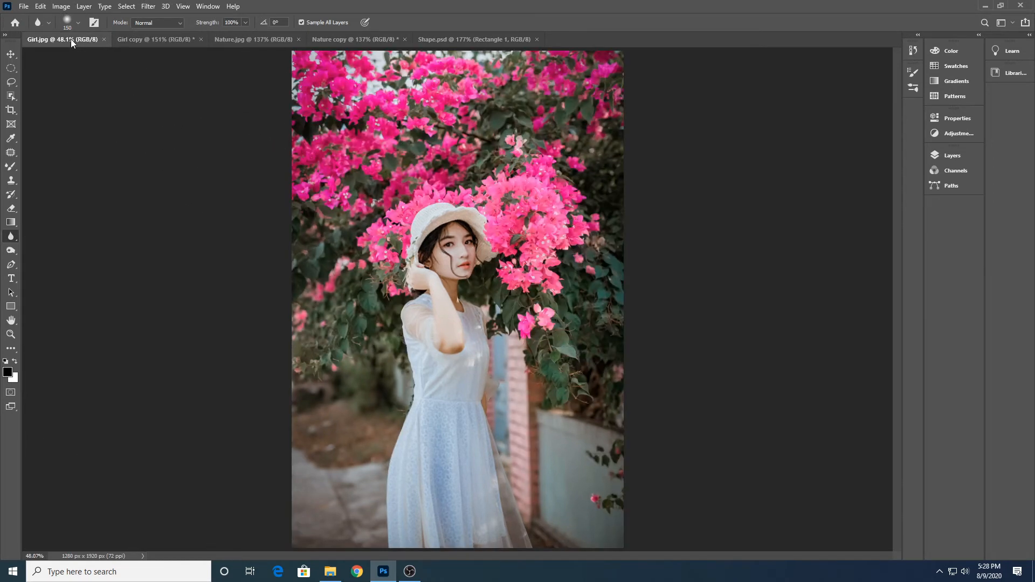
click(134, 39)
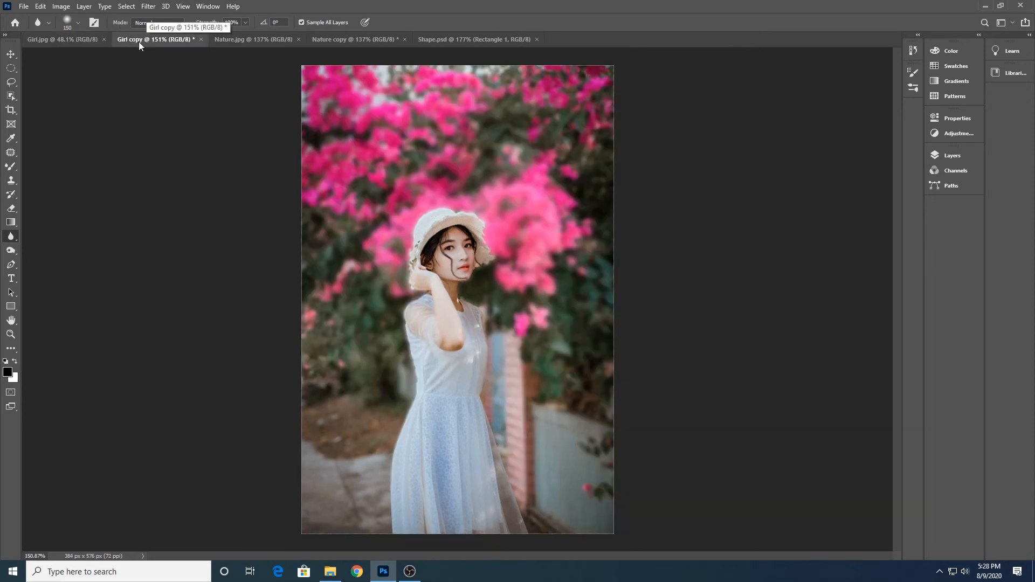
key(z)
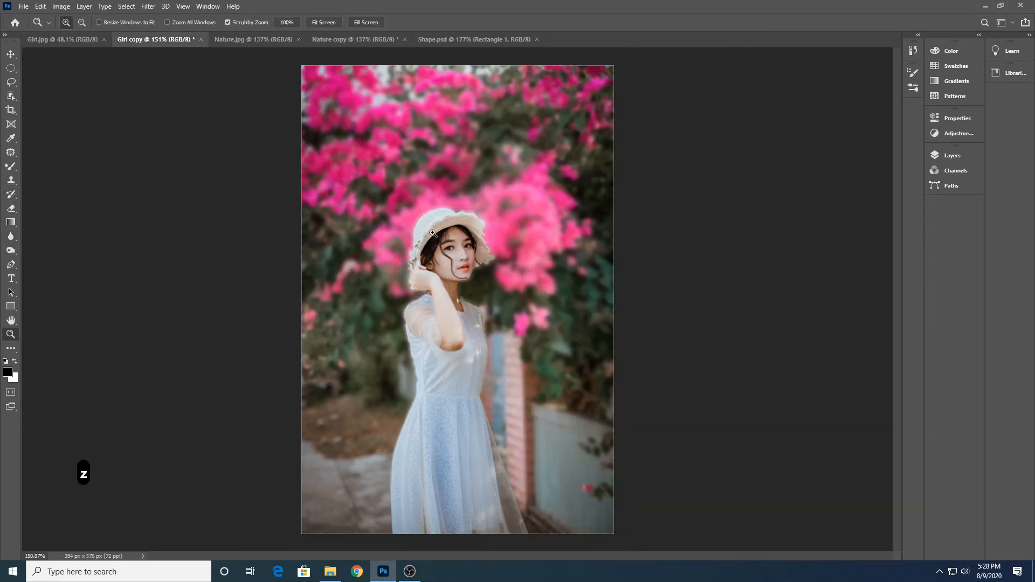
right_click(423, 177)
click(445, 182)
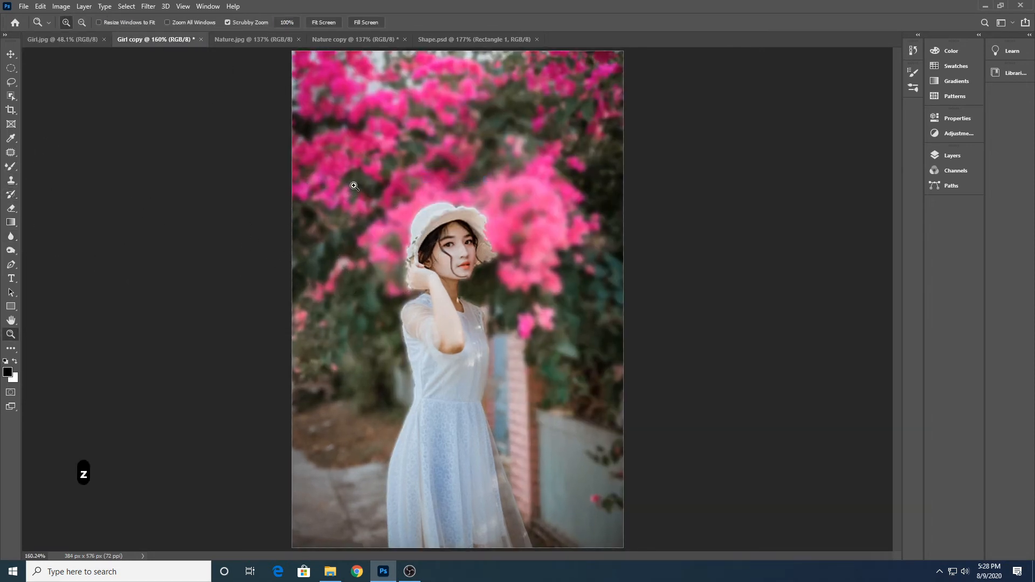
click(64, 40)
click(150, 39)
click(91, 40)
click(138, 38)
- Close Girl copy without saving and duplicate Girl.jpg again as Girl copy
click(202, 40)
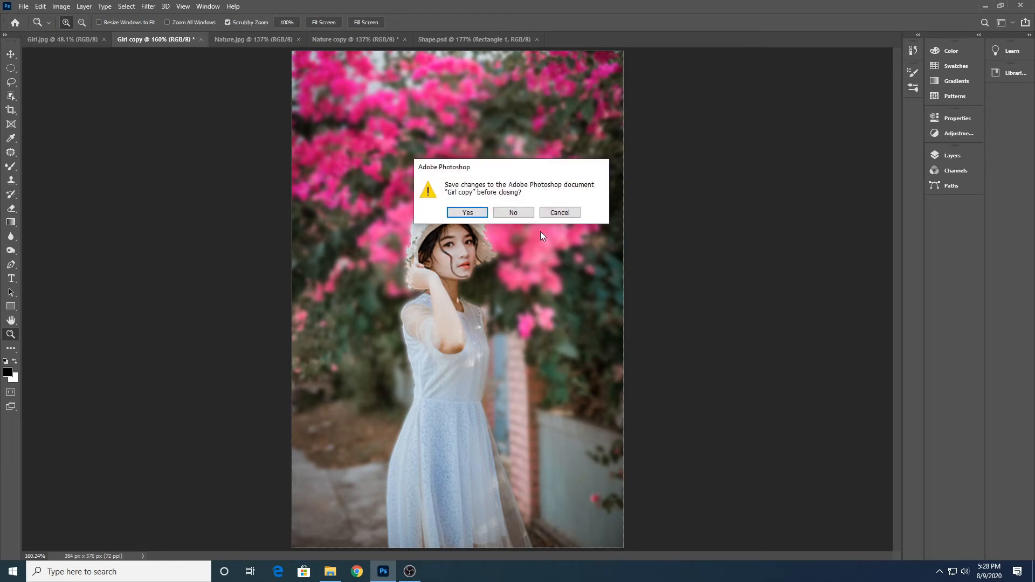
click(513, 213)
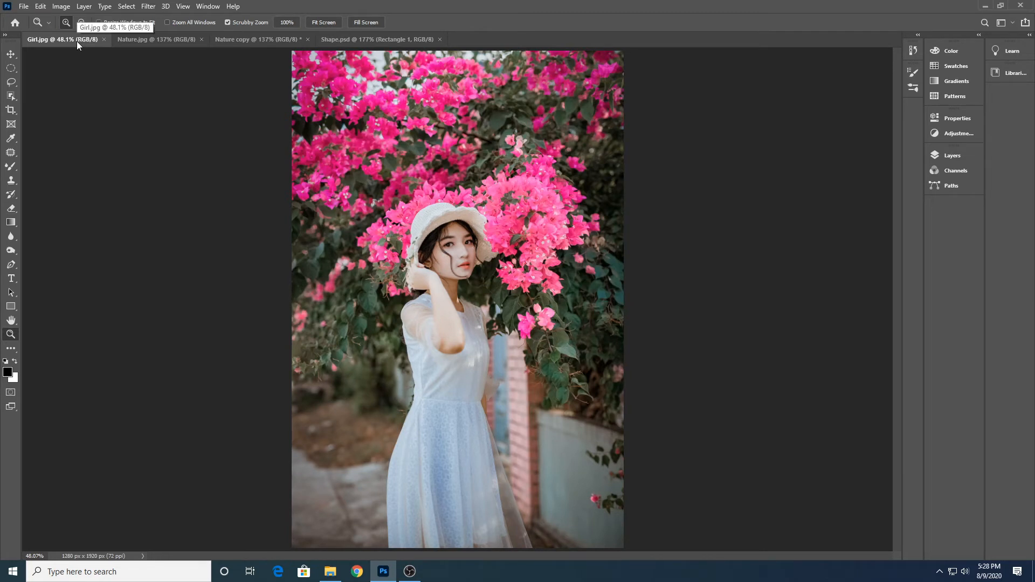
key(alt)
key(i)
key(d)
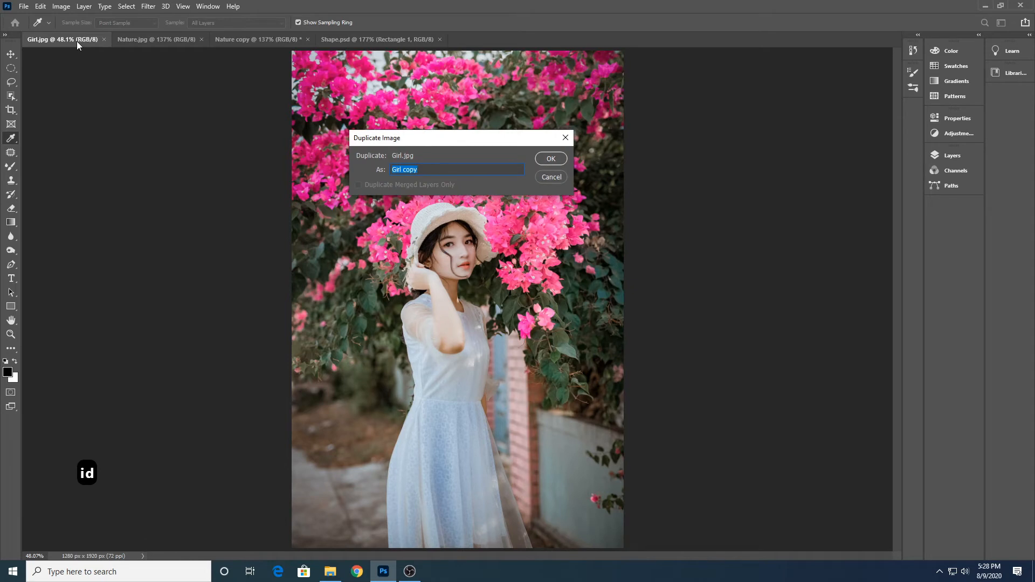
click(550, 159)
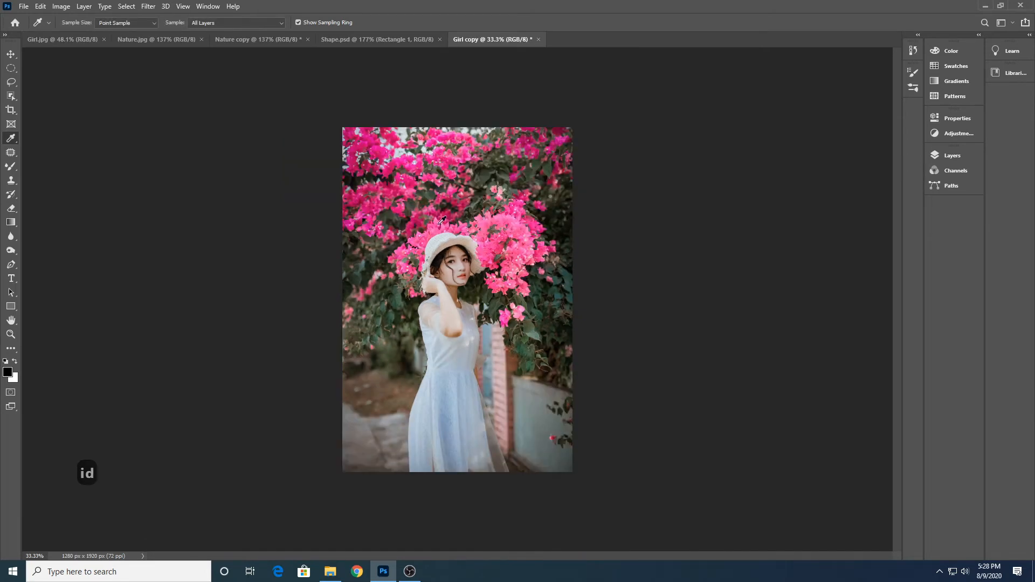
- Fit the new Girl copy on screen and move its document directly after Girl.jpg for comparison
key(z)
right_click(457, 197)
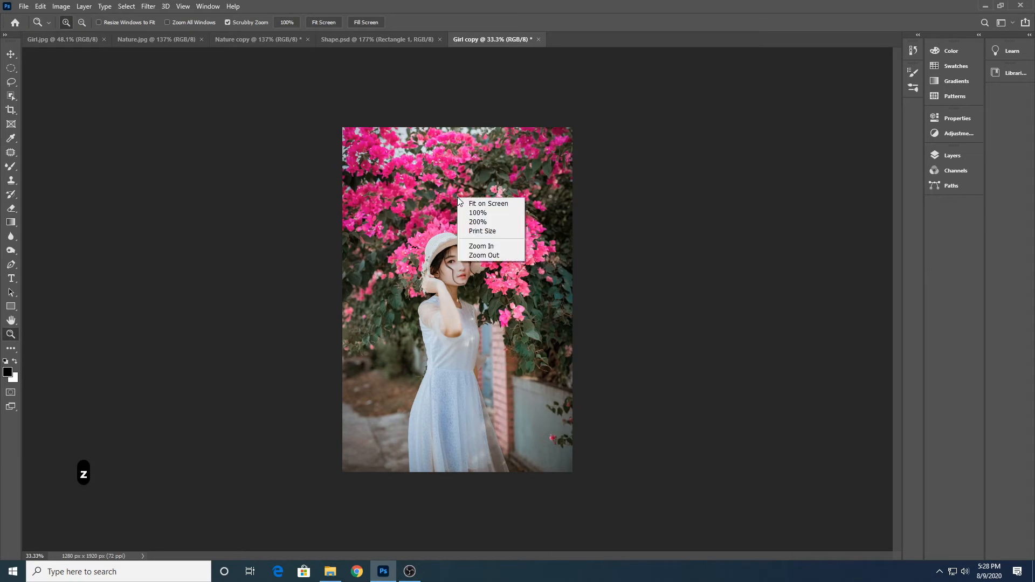
click(481, 205)
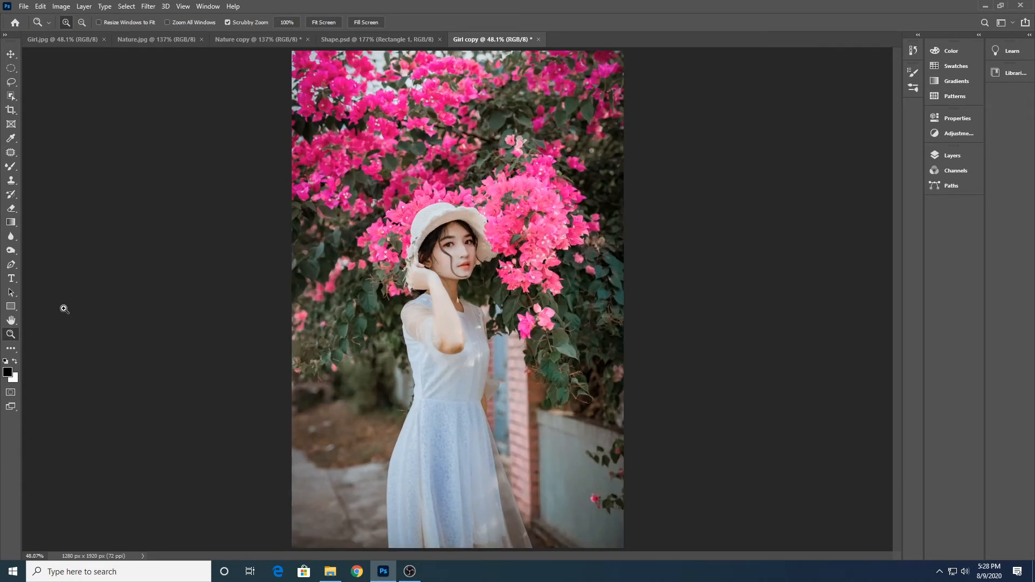
click(11, 238)
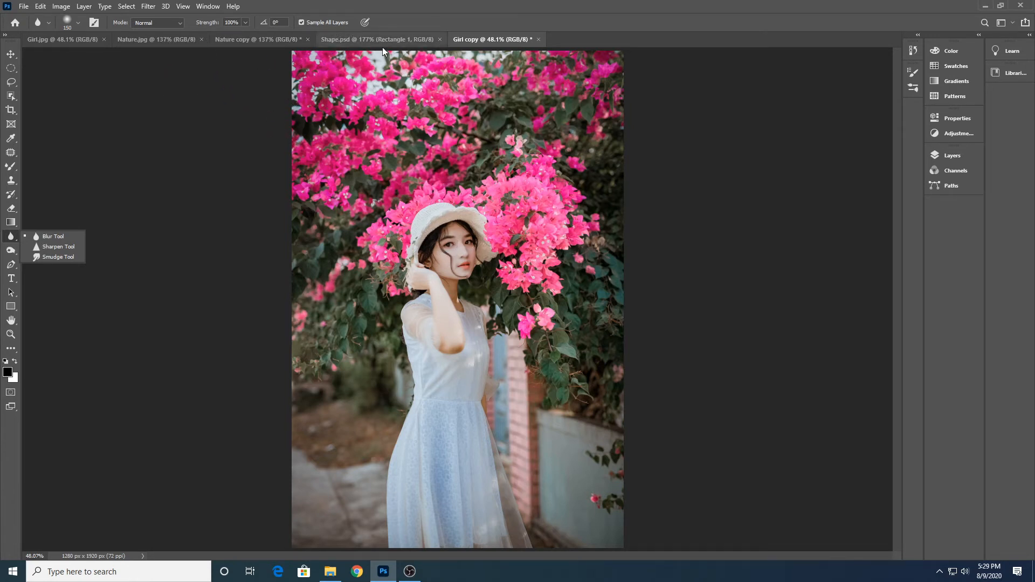
drag(493, 42, 150, 42)
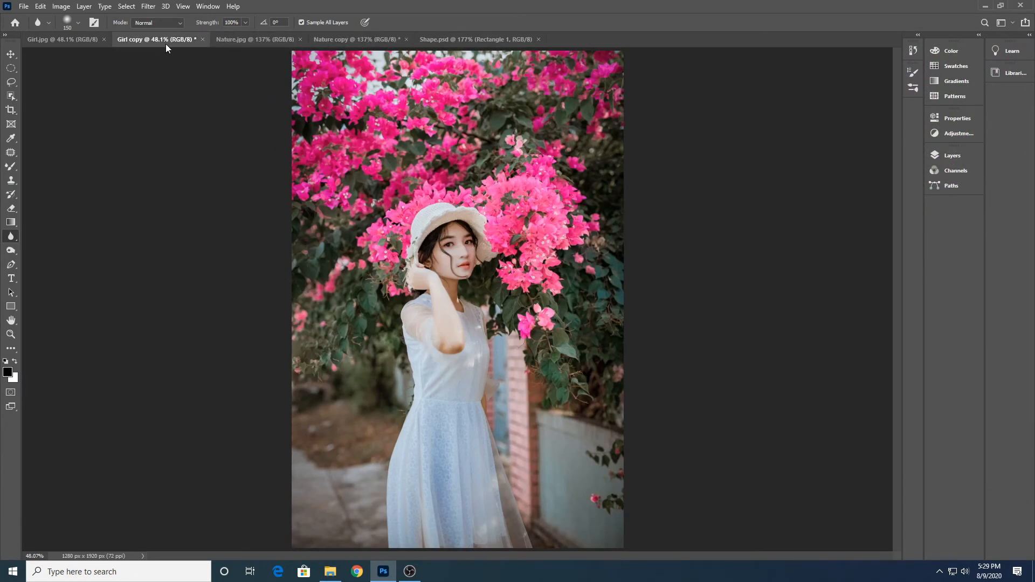
click(93, 40)
click(145, 40)
- Activate the Sharpen tool in Girl copy and set its strength to 99%
right_click(12, 238)
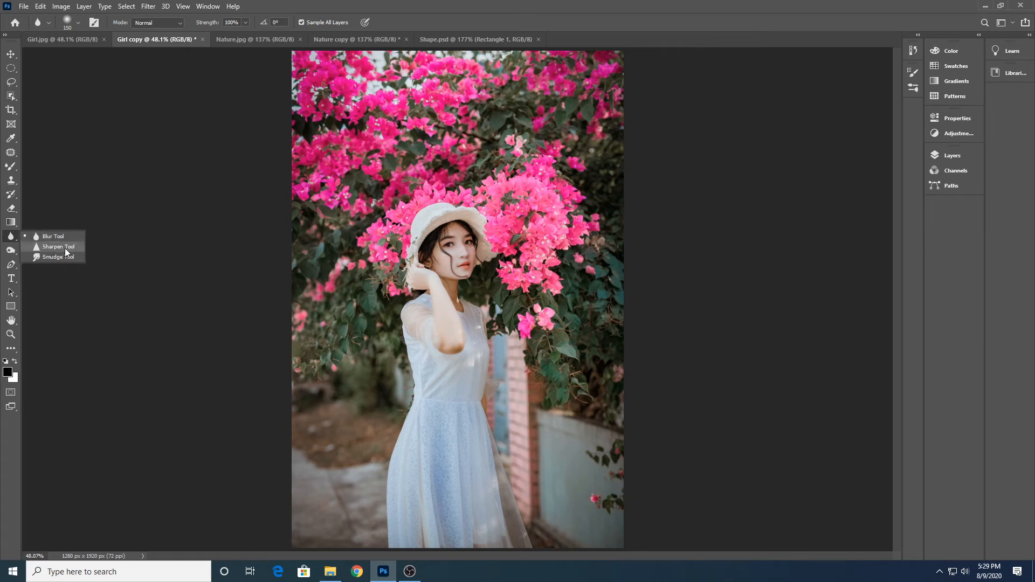
click(59, 246)
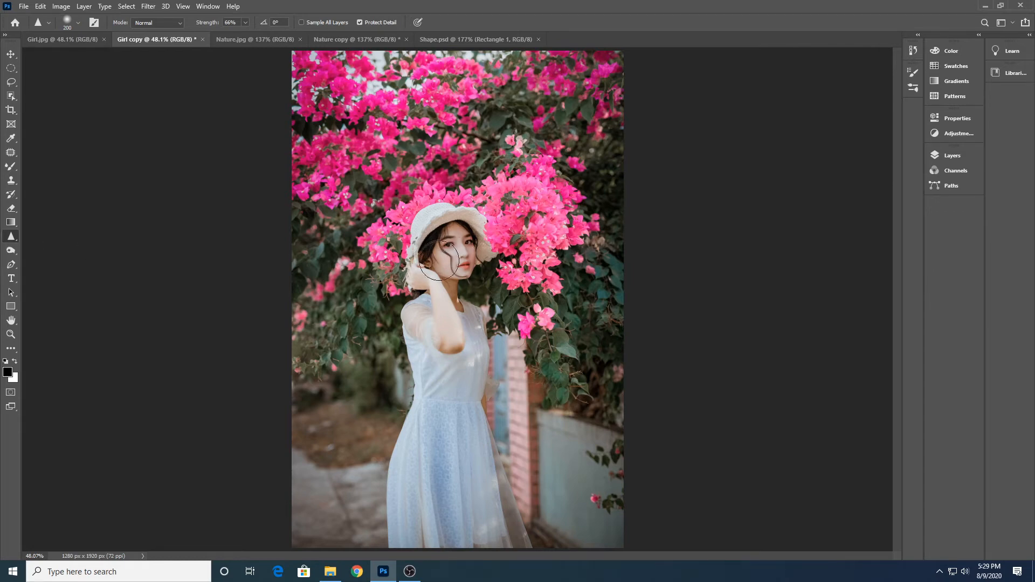
scroll(448, 214, up, 3)
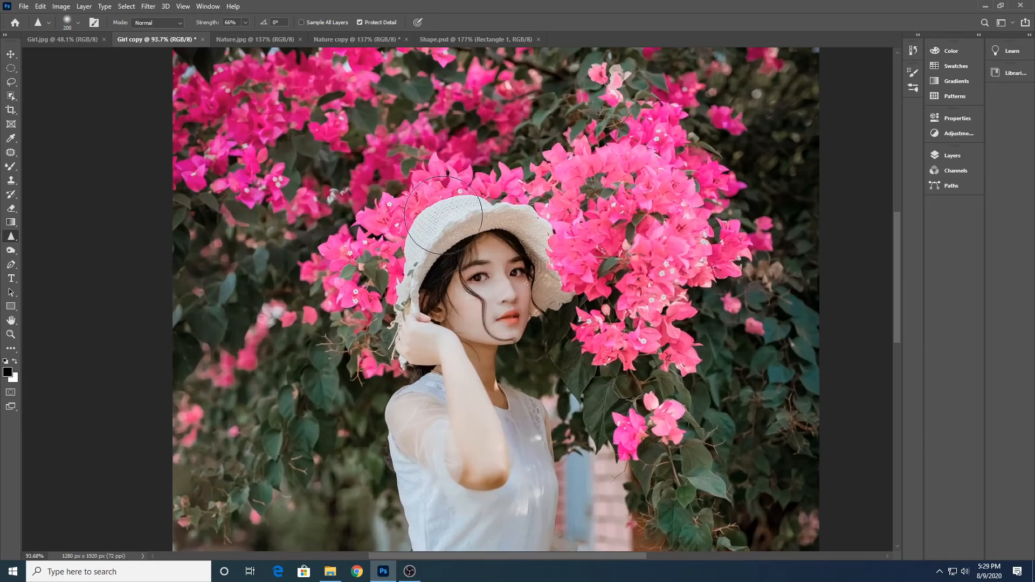
mouse_move(441, 227)
mouse_down()
mouse_move(483, 197)
mouse_move(520, 221)
mouse_move(466, 224)
mouse_up()
key(9)
key(9)
key(9)
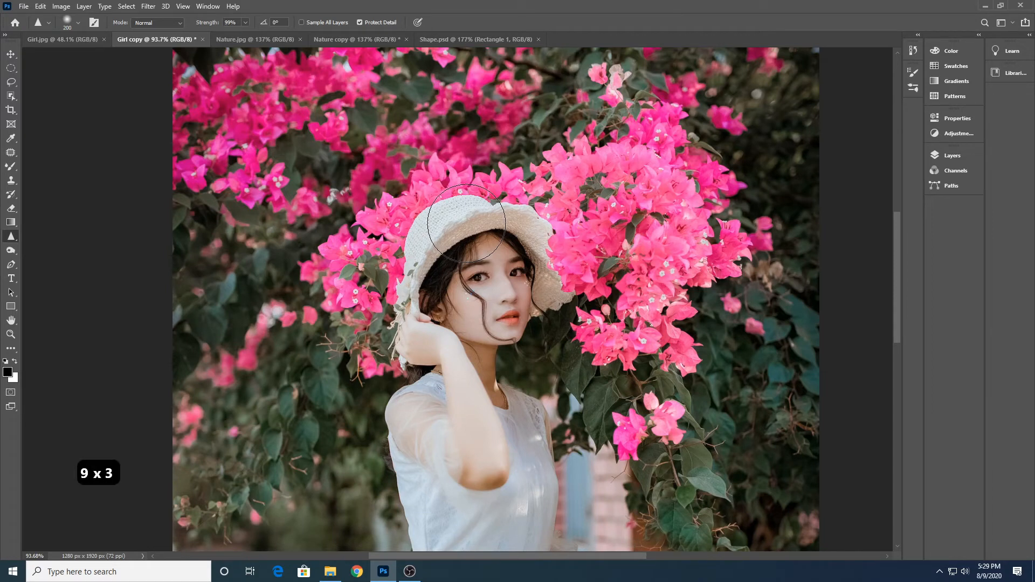
- Reduce the Sharpen tool's brush size to 70 for working on the hat
key(bracketleft)
key(bracketleft)
key(bracketleft)
key(bracketleft)
key(bracketleft)
key(bracketleft)
key(bracketleft)
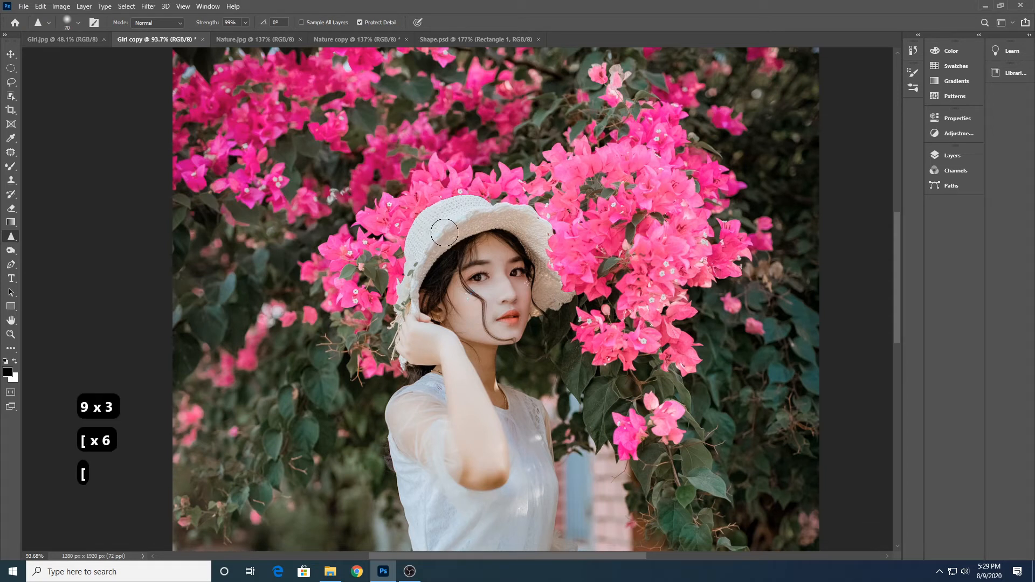
- Set the Sharpen brush size to 60 and sharpen the straw texture of the hat in Girl copy
key(bracketleft)
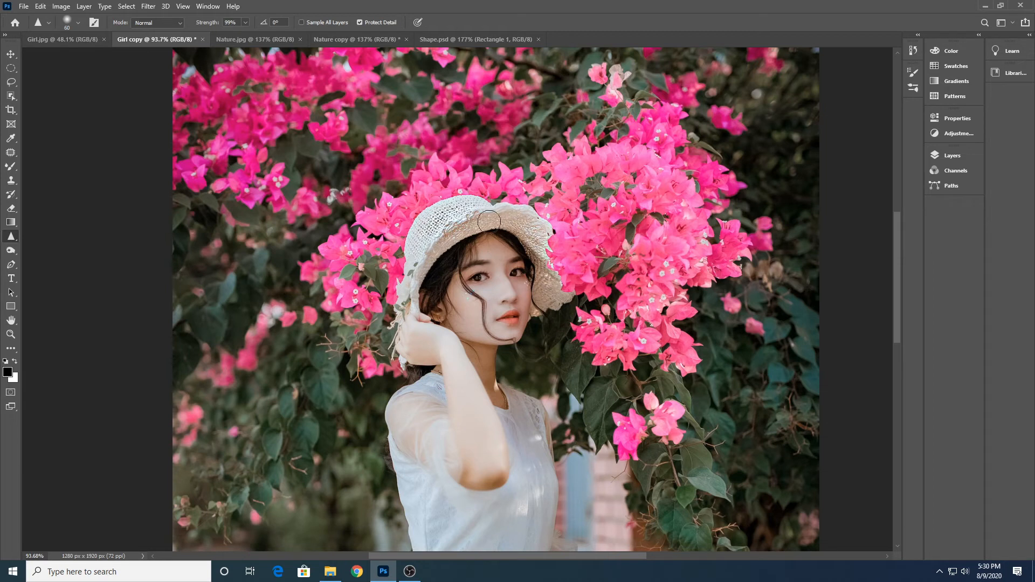
mouse_move(456, 214)
mouse_down()
mouse_move(429, 226)
mouse_move(412, 269)
mouse_move(422, 233)
mouse_move(415, 259)
mouse_move(413, 228)
mouse_move(447, 204)
mouse_move(428, 212)
mouse_move(420, 226)
mouse_move(493, 200)
mouse_move(417, 217)
mouse_move(409, 249)
mouse_move(451, 208)
mouse_move(485, 228)
mouse_up()
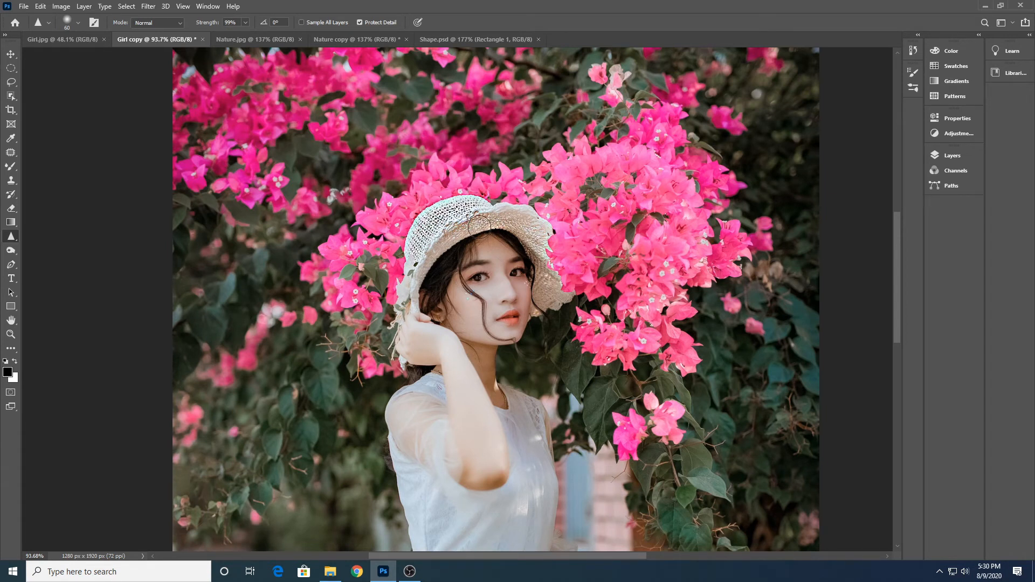
- Try sharpening the face and the hair strand around the eye, and undo the excess strokes
mouse_move(425, 298)
mouse_down()
mouse_move(460, 259)
mouse_move(461, 302)
mouse_move(418, 256)
mouse_move(471, 258)
mouse_move(452, 281)
mouse_move(490, 285)
mouse_move(467, 257)
mouse_move(451, 275)
mouse_move(452, 318)
mouse_move(481, 246)
mouse_move(483, 309)
mouse_move(507, 261)
mouse_move(490, 261)
mouse_move(477, 291)
mouse_move(509, 272)
mouse_move(477, 269)
mouse_move(506, 267)
mouse_move(457, 284)
mouse_move(484, 276)
mouse_move(472, 331)
mouse_move(589, 257)
mouse_move(540, 274)
mouse_move(455, 276)
mouse_move(521, 273)
mouse_move(490, 279)
mouse_move(495, 271)
mouse_move(497, 300)
mouse_move(500, 271)
mouse_move(490, 306)
mouse_move(484, 284)
mouse_move(484, 312)
mouse_move(485, 277)
mouse_move(490, 321)
mouse_up()
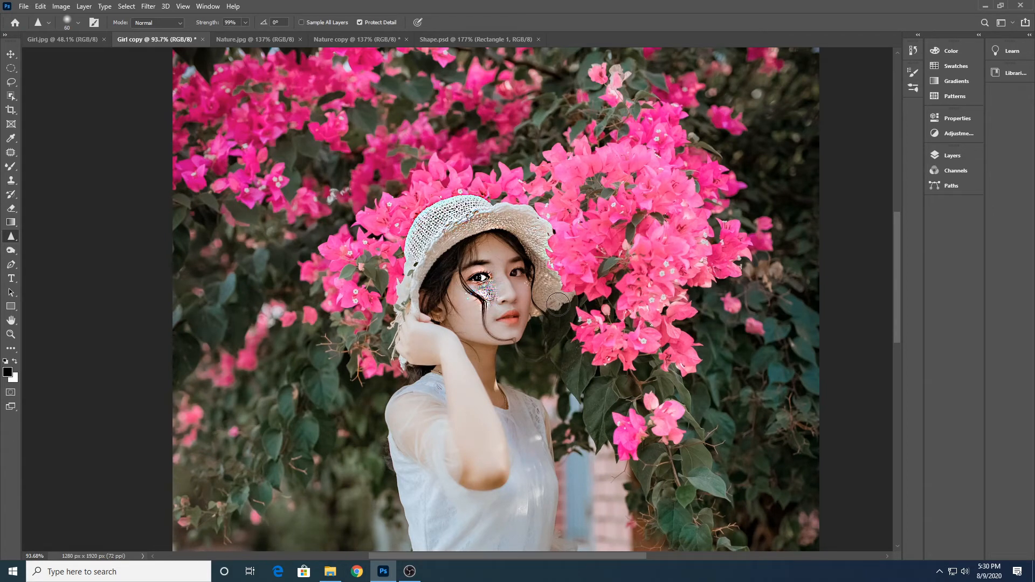
key(ctrl+z)
key(ctrl+z)
key(ctrl+z)
key(ctrl+z)
key(ctrl+z)
key(ctrl+z)
key(ctrl+z)
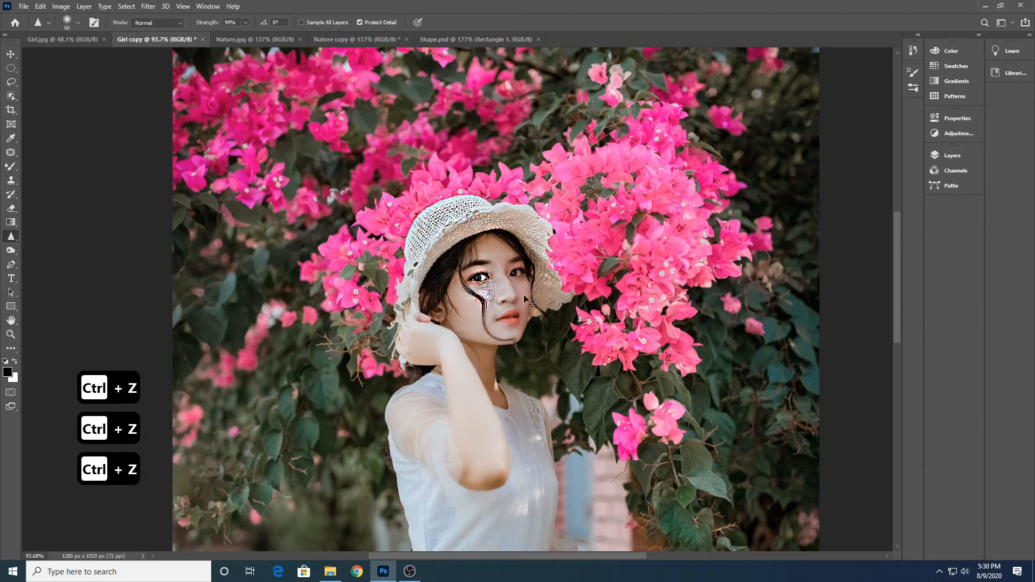
key(ctrl+z)
key(ctrl+z)
key(ctrl+z)
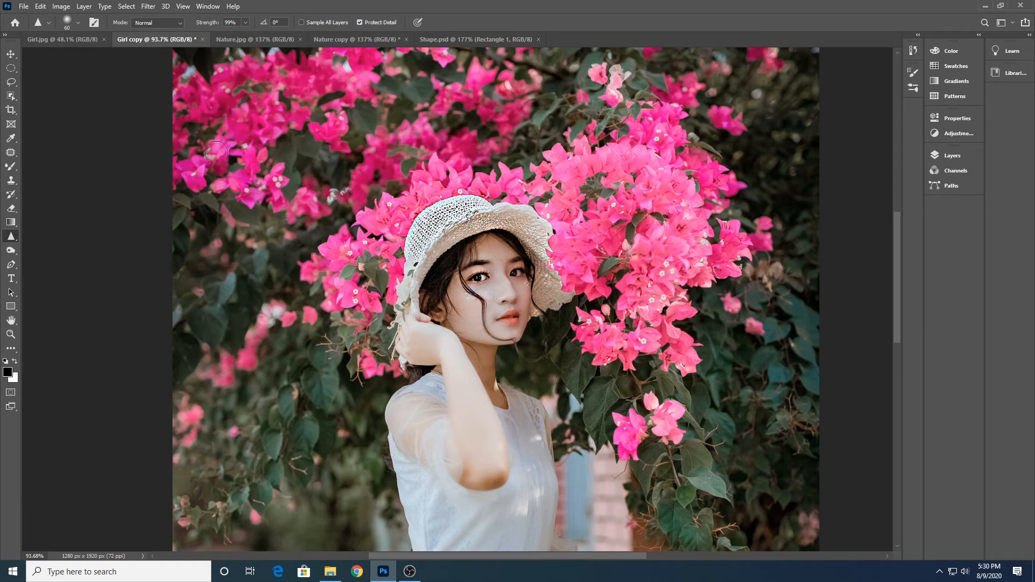
- Compare the sharpened Girl copy with the original Girl.jpg and review the related retouching tools
alt+scroll(425, 223, down, 2)
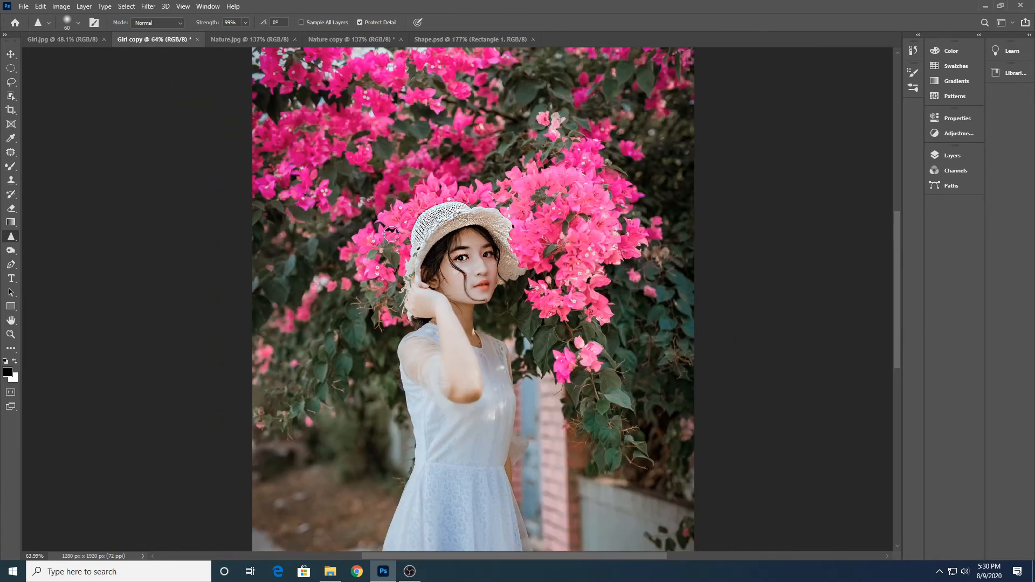
click(75, 41)
right_click(13, 240)
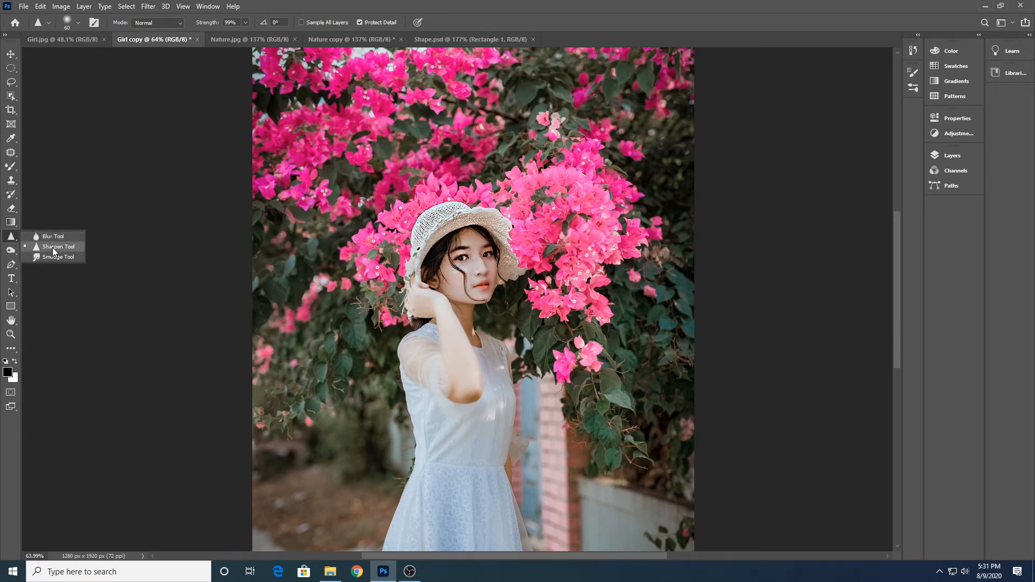
- View Nature.jpg for reference, and sharpen the grass in Nature copy with the Sharpen brush size raised to 80
click(241, 38)
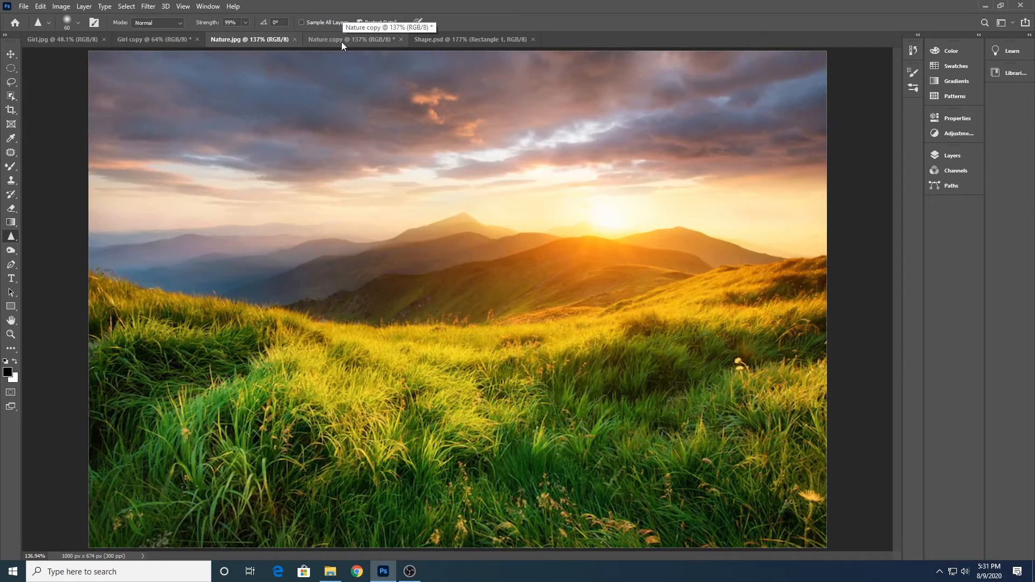
click(341, 41)
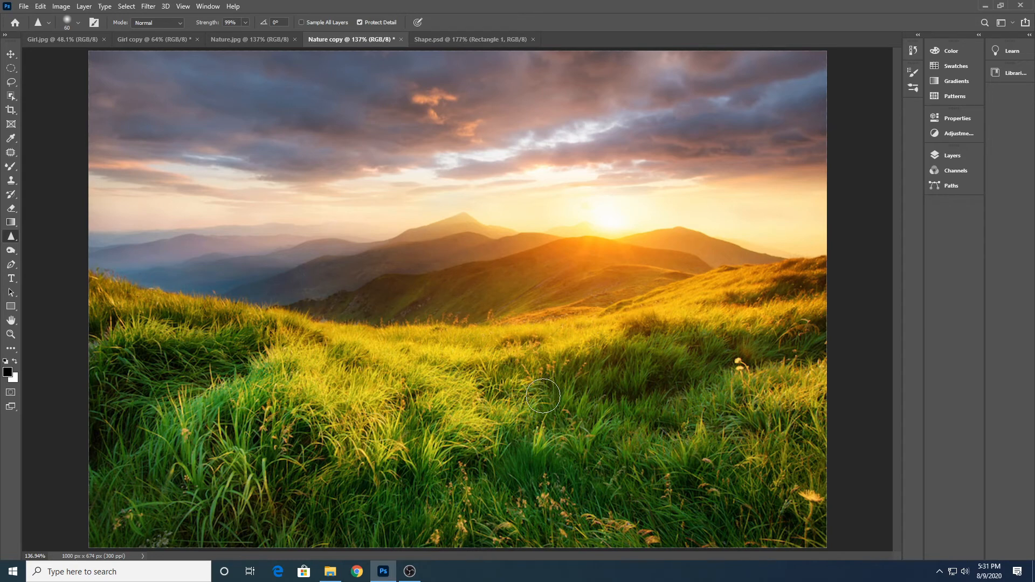
key(bracketright)
key(bracketright)
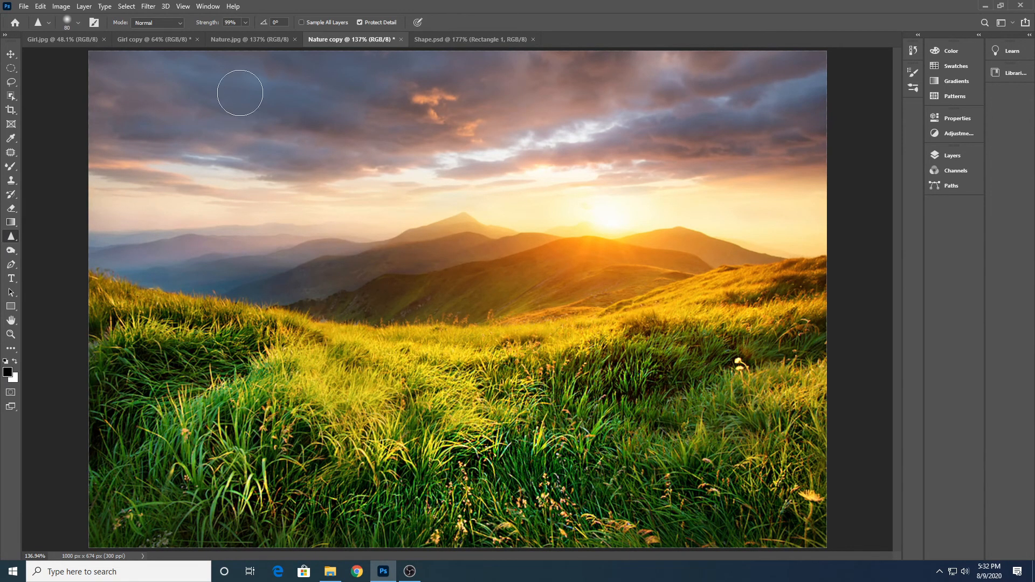
- Compare the sharpened grass in Nature copy with the original Nature.jpg
click(266, 36)
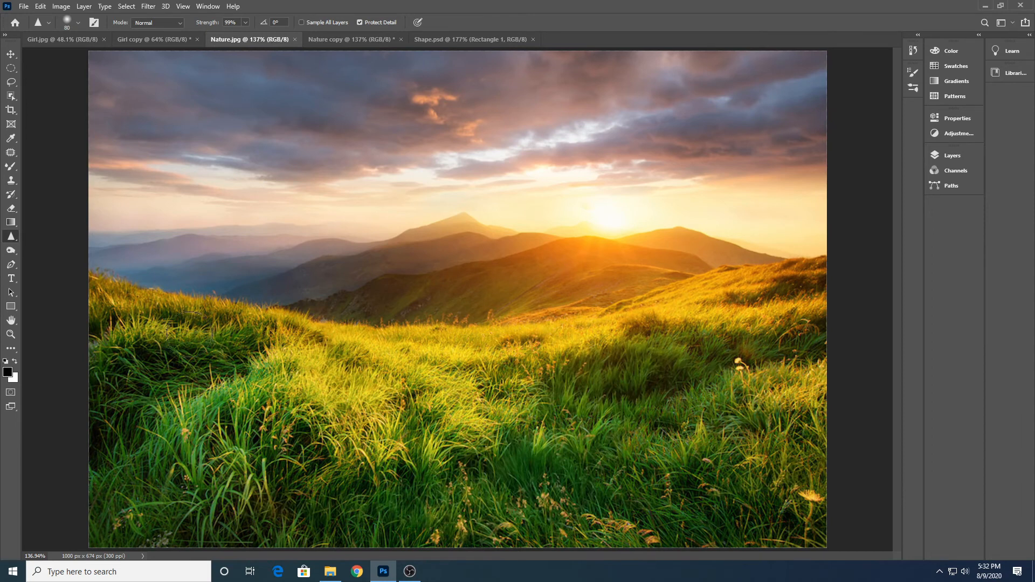
click(351, 40)
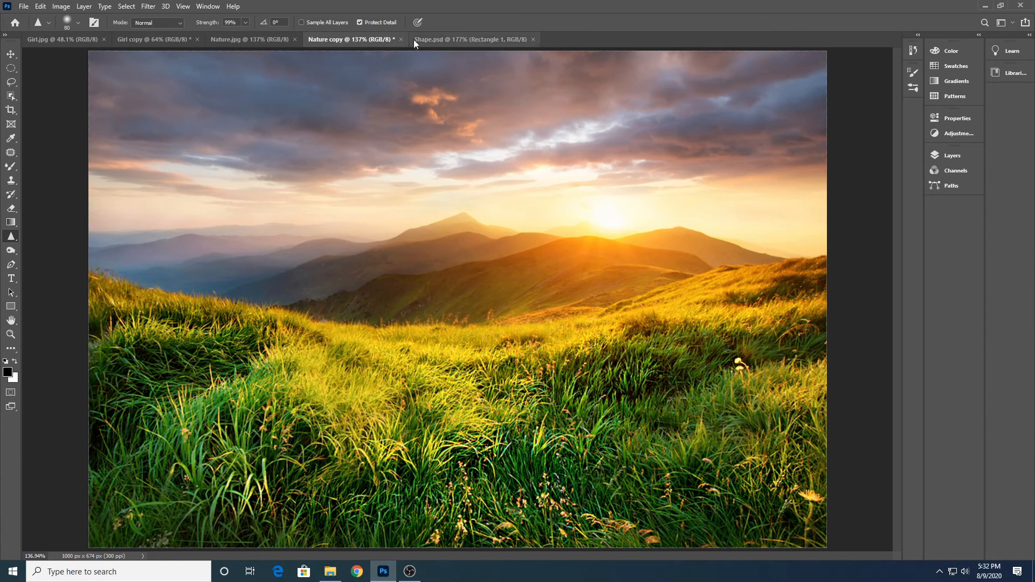
right_click(14, 237)
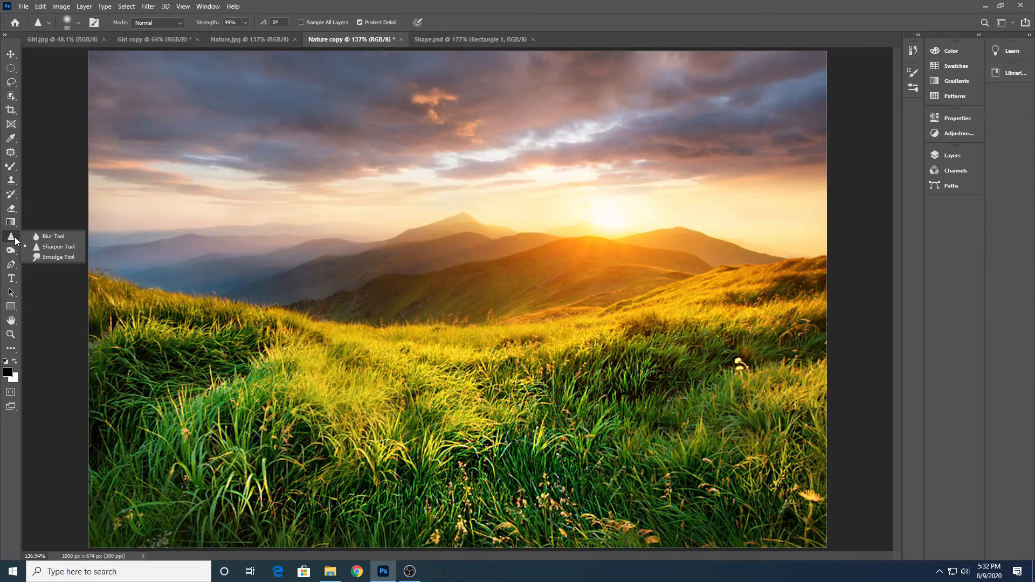
click(49, 236)
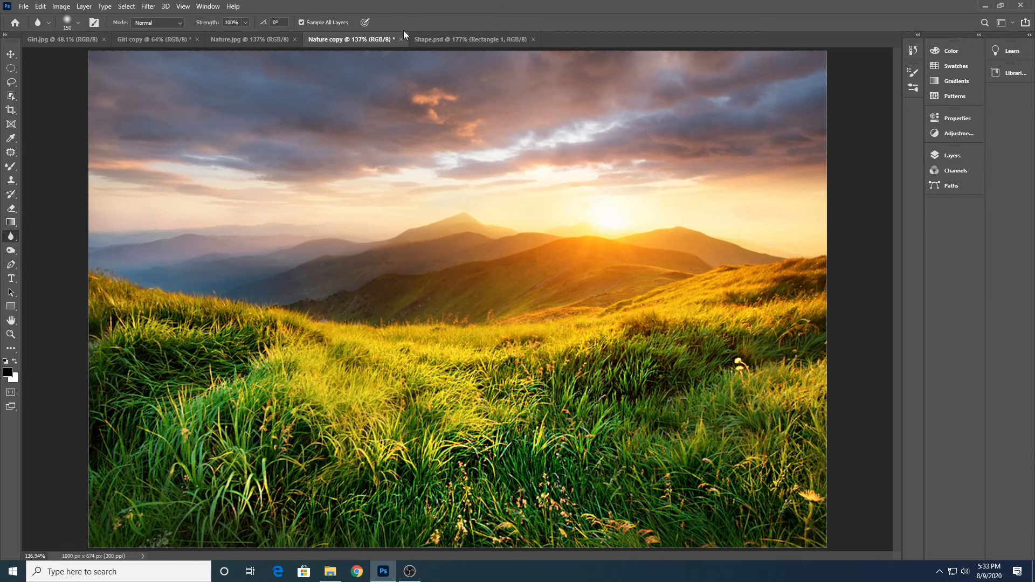
right_click(14, 240)
click(31, 238)
right_click(11, 241)
click(33, 247)
right_click(10, 237)
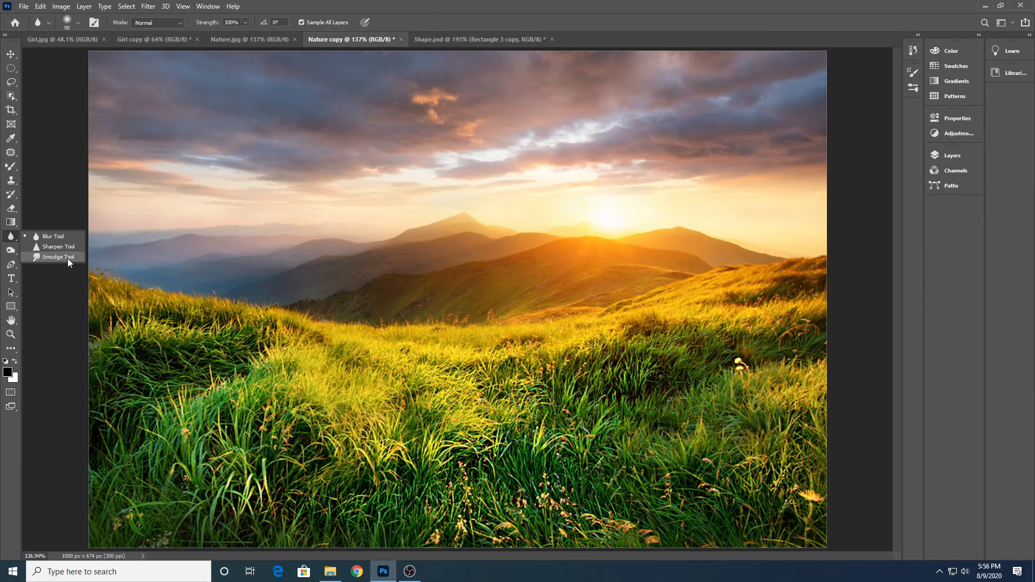
- Activate the Smudge tool and smudge the boundary between the left light-blue face and the dark-blue middle face in Shape.psd
click(67, 257)
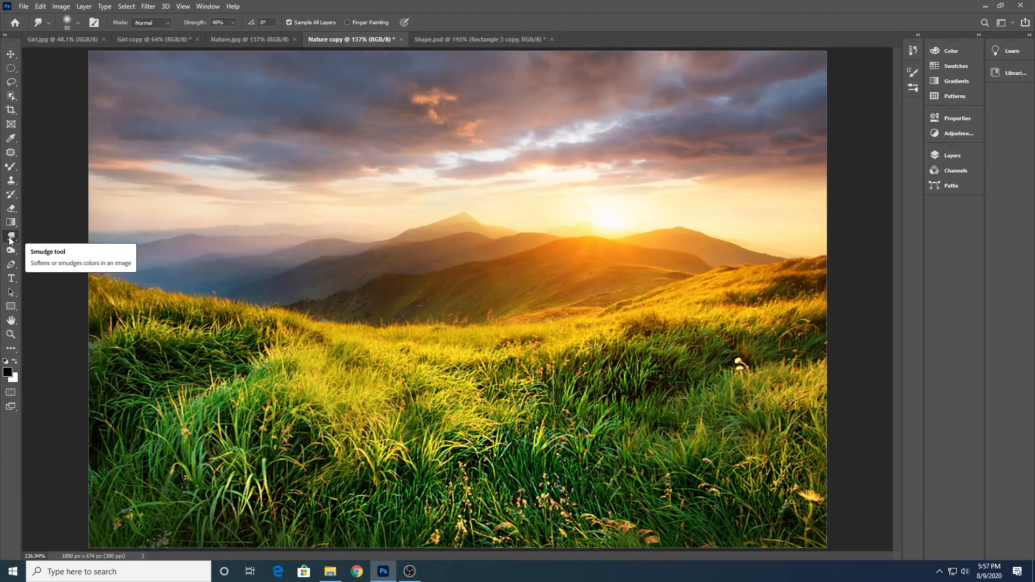
click(476, 39)
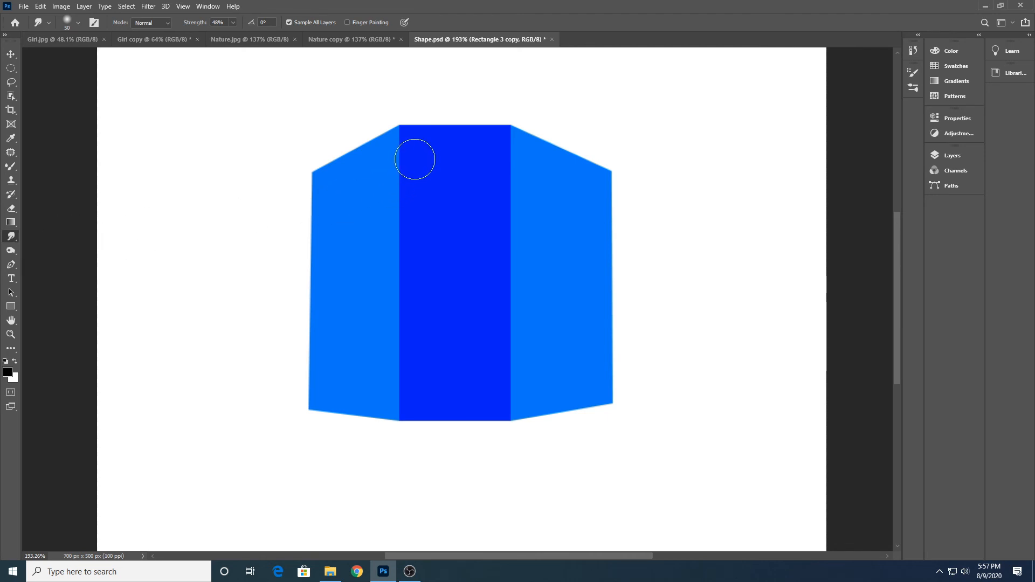
mouse_move(399, 150)
mouse_down()
mouse_move(393, 358)
mouse_move(402, 183)
mouse_move(385, 310)
mouse_move(389, 225)
mouse_move(397, 287)
mouse_move(404, 153)
mouse_move(405, 396)
mouse_move(404, 155)
mouse_move(403, 310)
mouse_up()
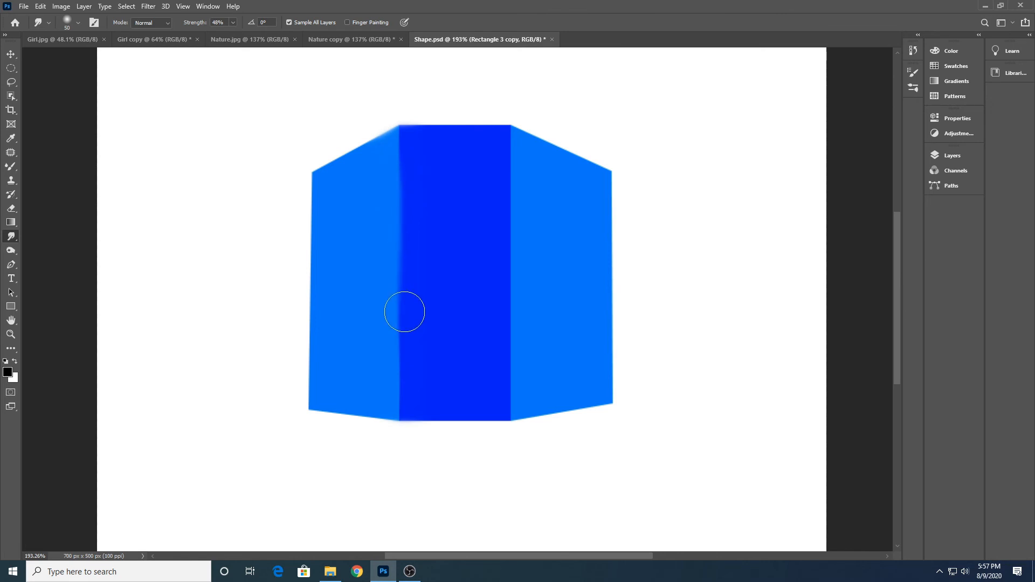
mouse_move(392, 148)
mouse_down()
mouse_move(393, 278)
mouse_move(394, 174)
mouse_move(395, 277)
mouse_move(408, 234)
mouse_move(389, 218)
mouse_move(401, 181)
mouse_move(395, 145)
mouse_move(391, 347)
mouse_move(391, 152)
mouse_move(394, 237)
mouse_move(398, 169)
mouse_move(390, 173)
mouse_move(454, 176)
mouse_move(381, 195)
mouse_move(413, 200)
mouse_move(387, 225)
mouse_move(406, 234)
mouse_move(387, 255)
mouse_move(406, 267)
mouse_move(397, 283)
mouse_move(413, 293)
mouse_move(404, 319)
mouse_move(421, 339)
mouse_move(394, 349)
mouse_move(409, 361)
mouse_move(409, 389)
mouse_up()
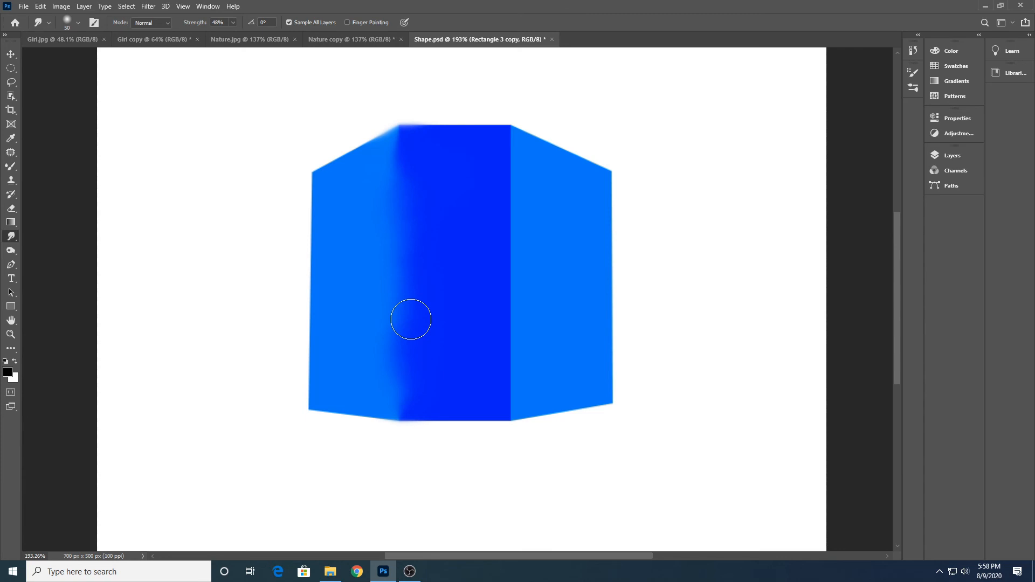
- Reduce the Smudge tool's brush size to 15 in Girl copy and smudge the eyebrows to reshape them
click(144, 38)
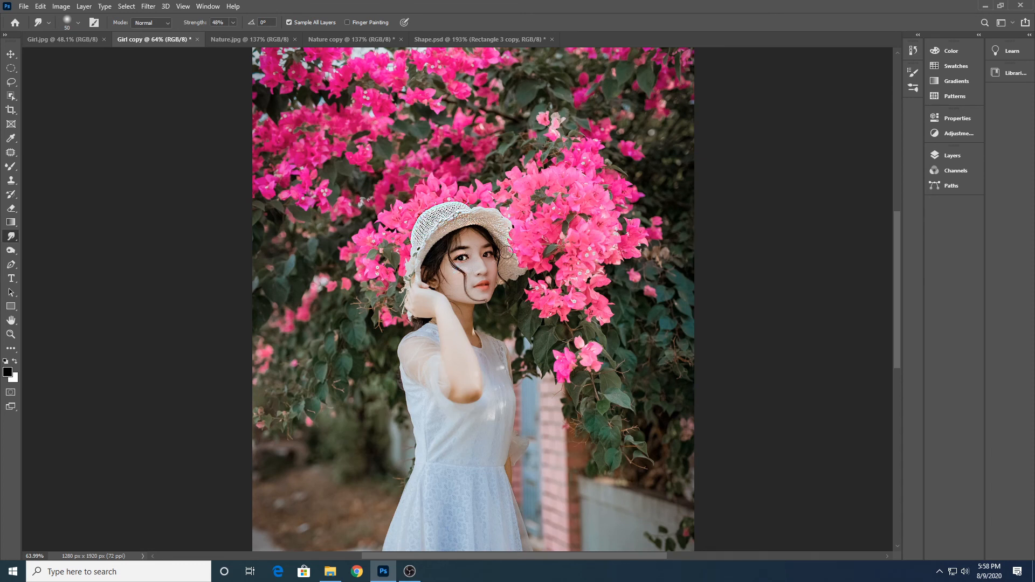
scroll(476, 247, up, 1)
scroll(476, 247, up, 1)
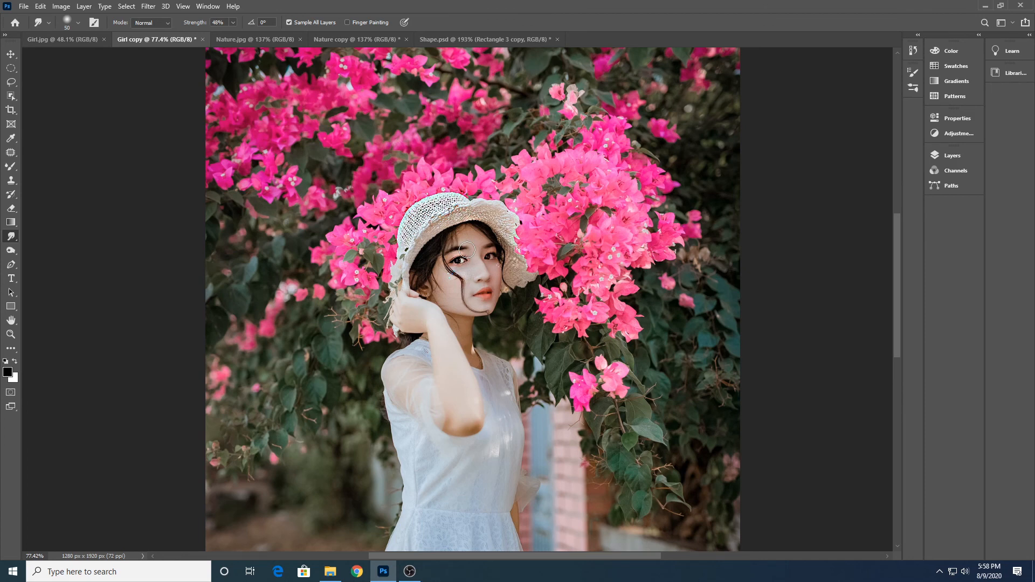
key(bracketleft)
key(bracketleft)
key(bracketleft)
key(bracketleft)
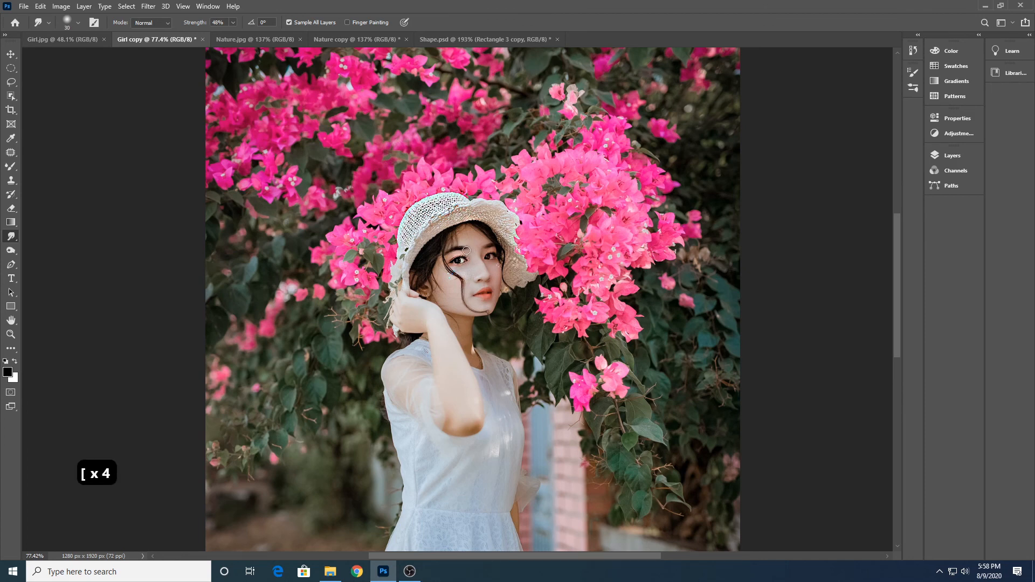
key(bracketleft)
scroll(467, 251, up, 3)
key(bracketleft)
key(bracketleft)
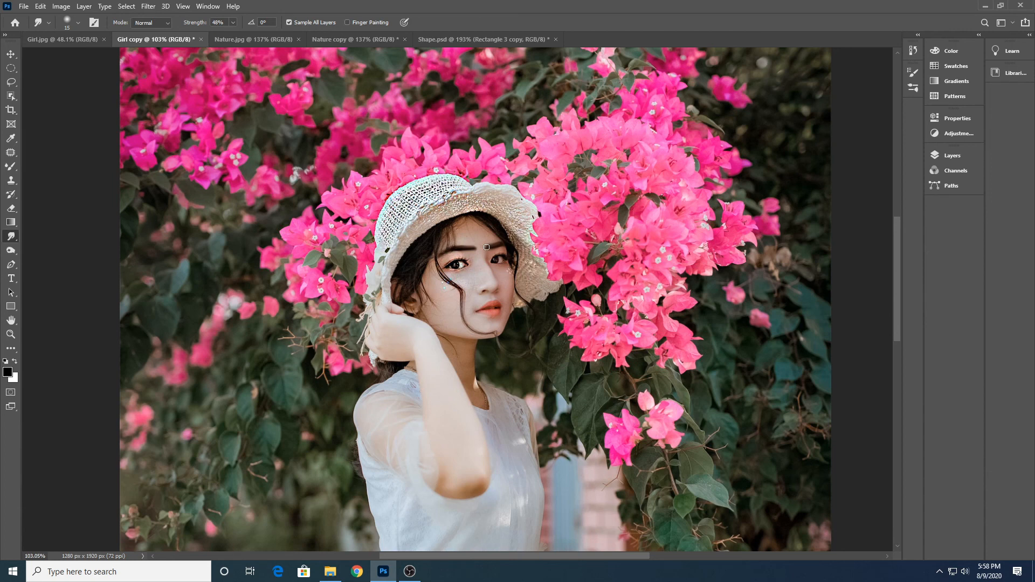
scroll(484, 257, down, 5)
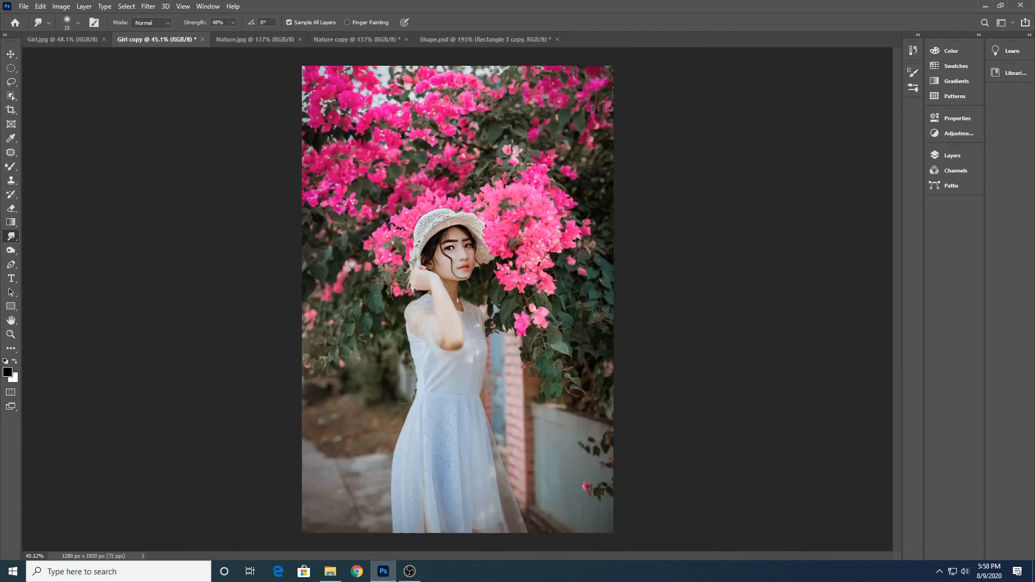
scroll(476, 248, up, 5)
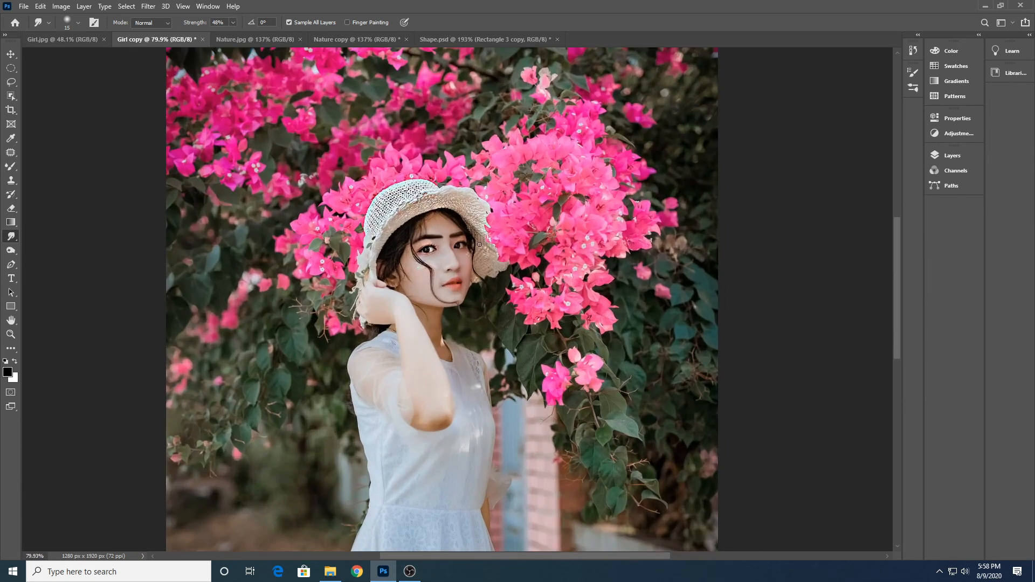
scroll(478, 246, down, 3)
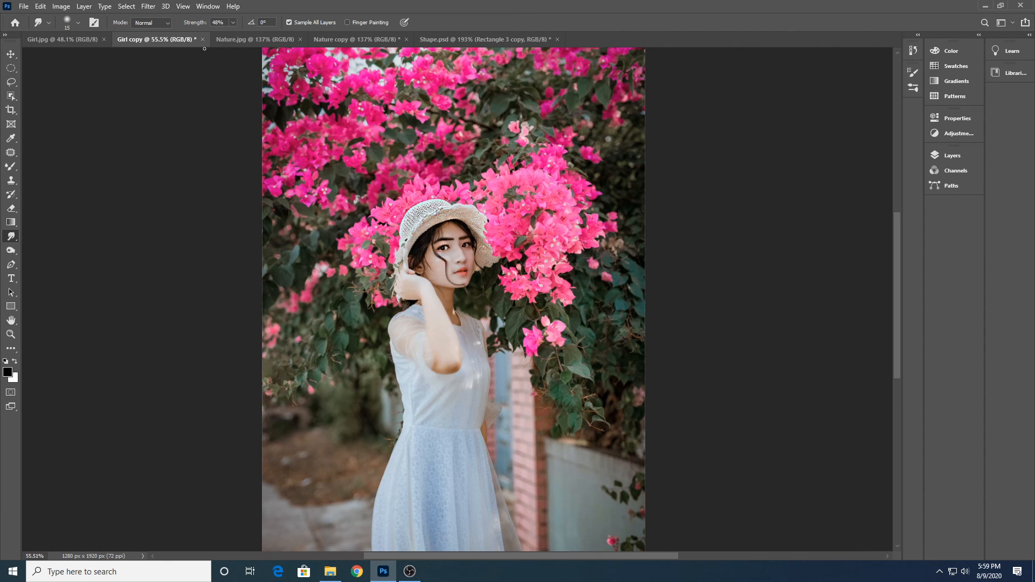
- Open the detailed brush settings for the Smudge tool and choose the 284 px scattered-dots brush tip
click(72, 23)
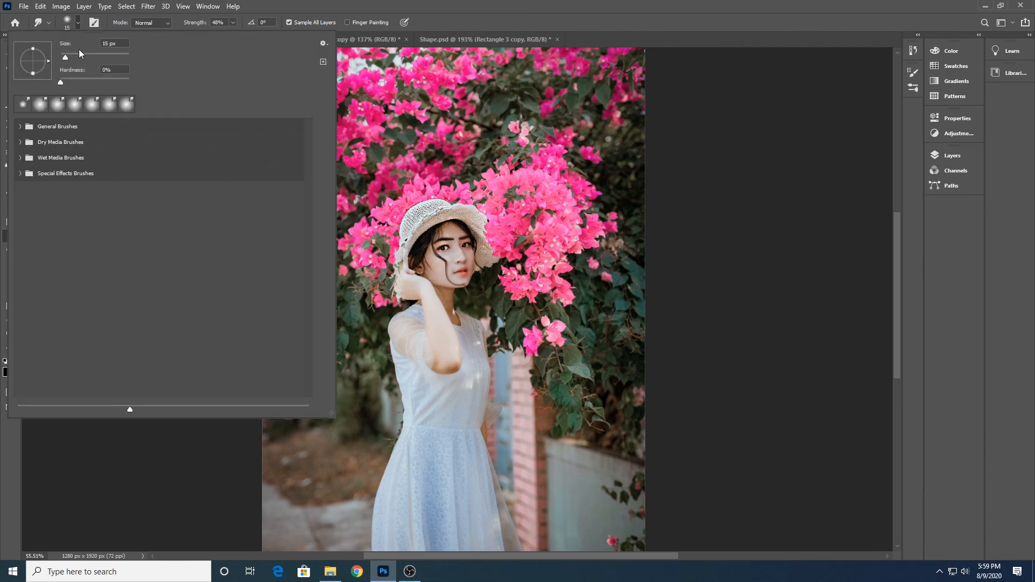
click(95, 24)
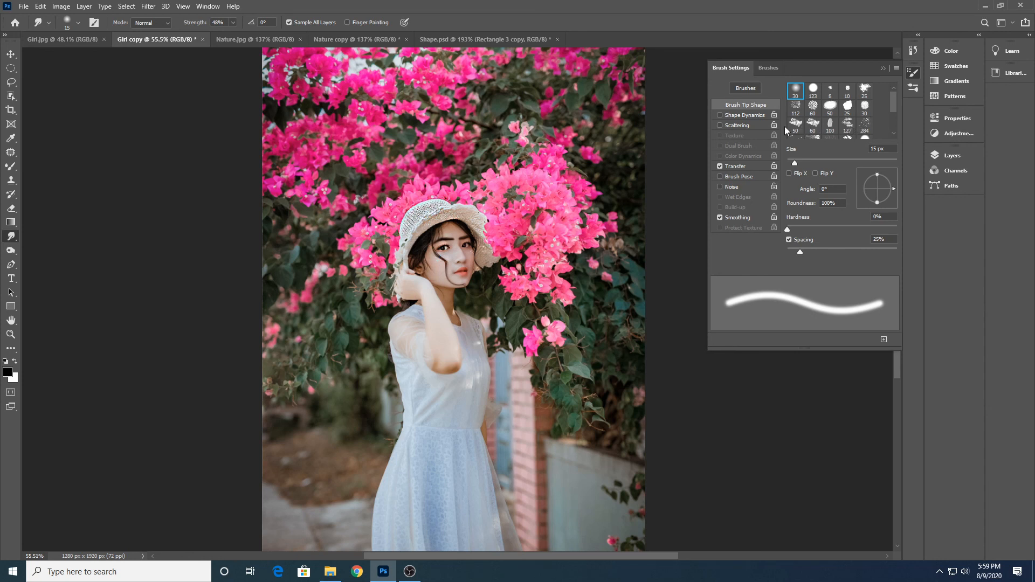
click(866, 127)
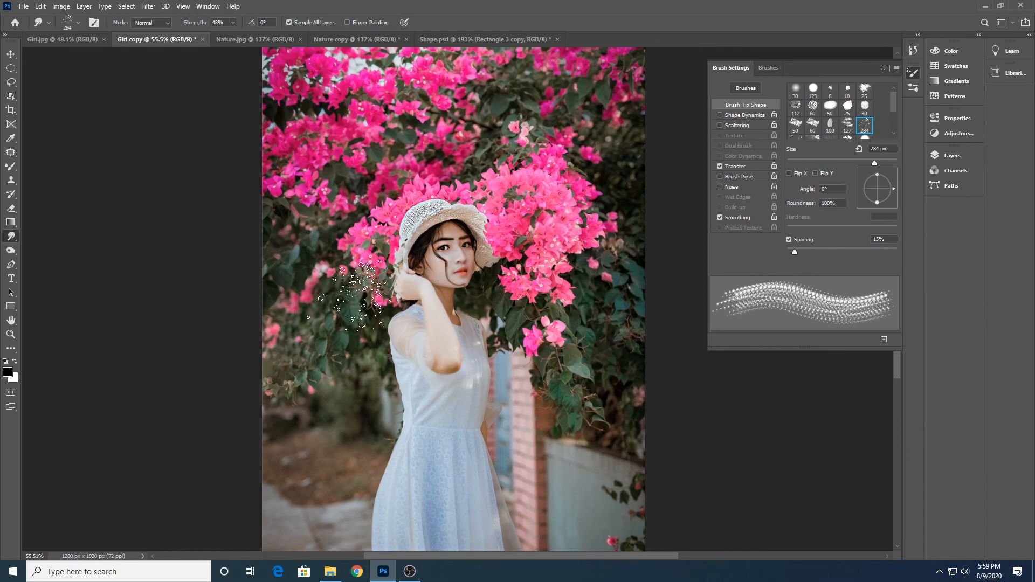
- Reduce the scattered brush tip to 35 px and smudge the hair beside the face in Girl copy
key(bracketleft)
key(bracketleft)
key(bracketleft)
key(bracketleft)
key(bracketleft)
scroll(434, 259, up, 2)
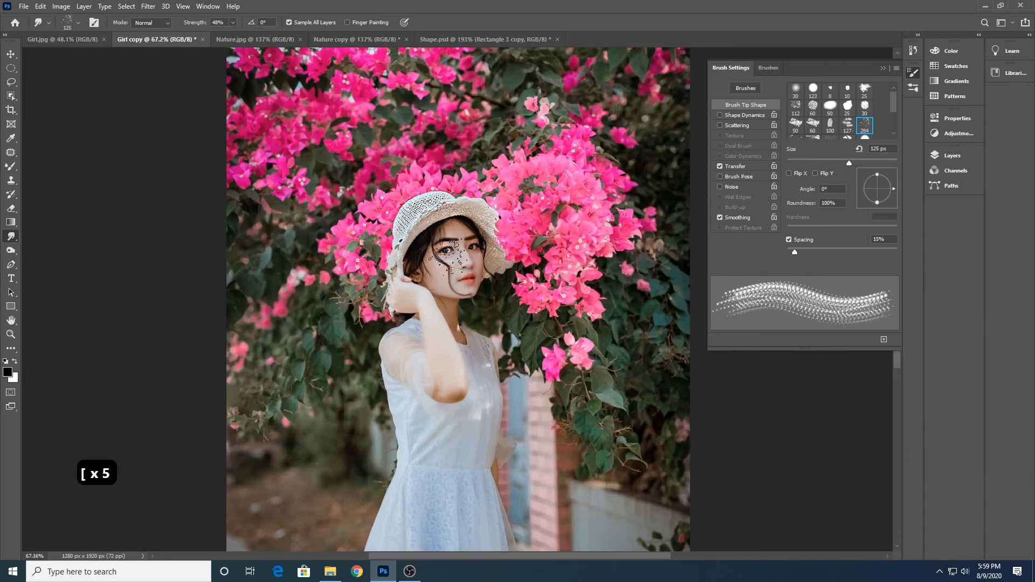
key(bracketleft)
key(bracketleft)
key(bracketleft)
key(bracketleft)
key(bracketleft)
key(bracketleft)
key(bracketleft)
key(bracketleft)
key(bracketleft)
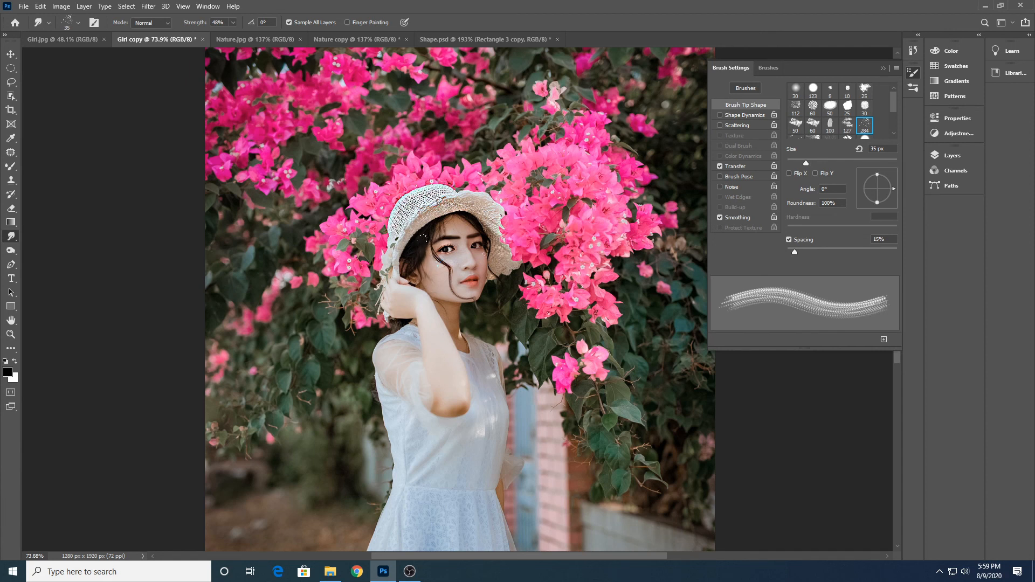
drag(424, 236, 439, 262)
scroll(426, 252, down, 3)
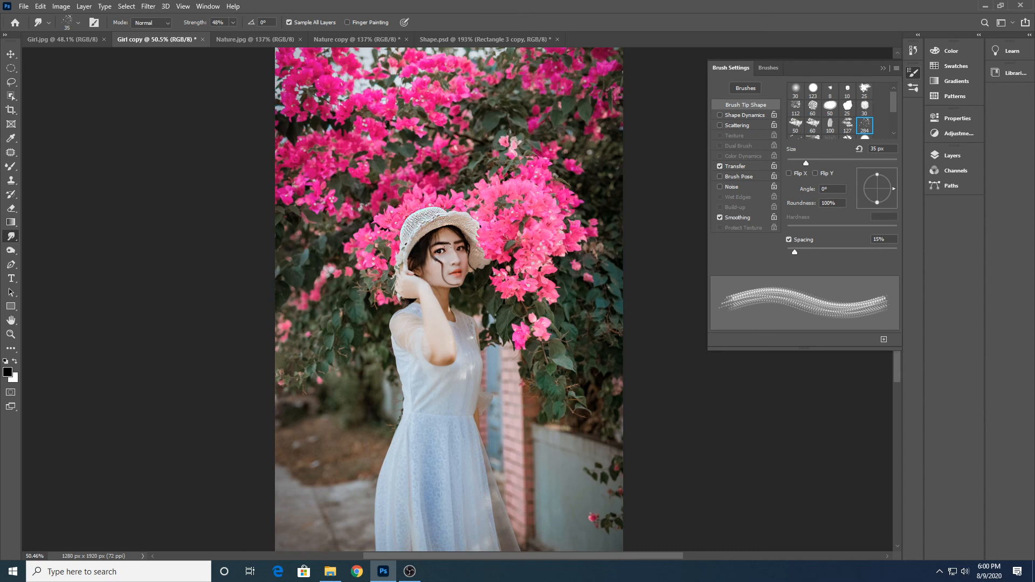
- Return to Shape.psd to view the smudged shape and review the Blur, Sharpen and Smudge tools
click(482, 40)
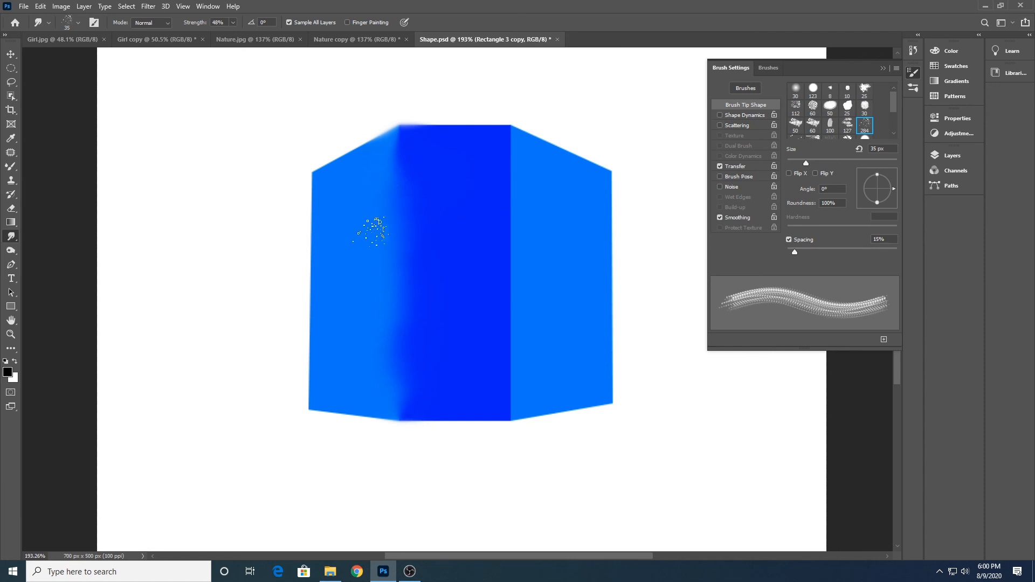
right_click(11, 243)
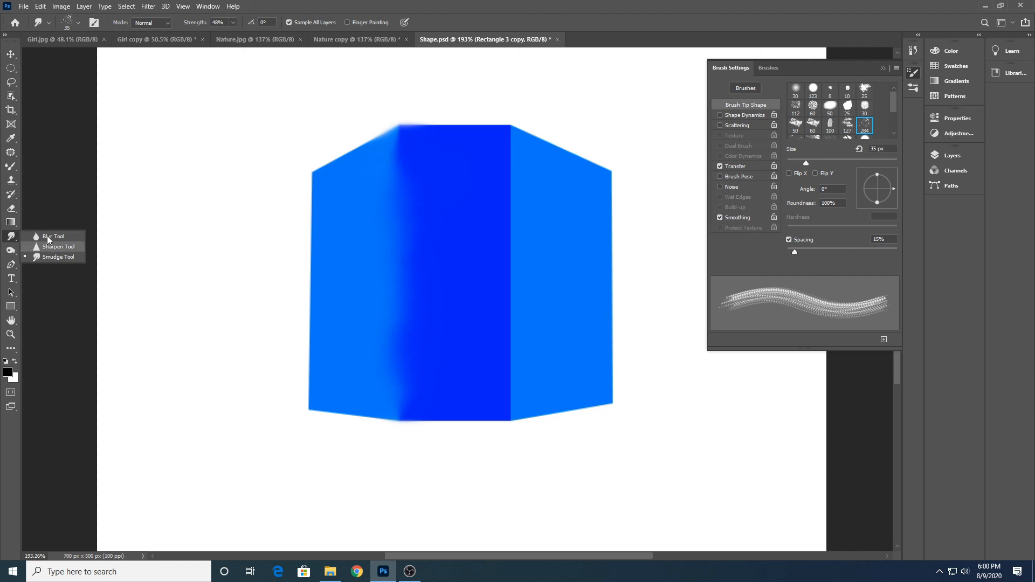